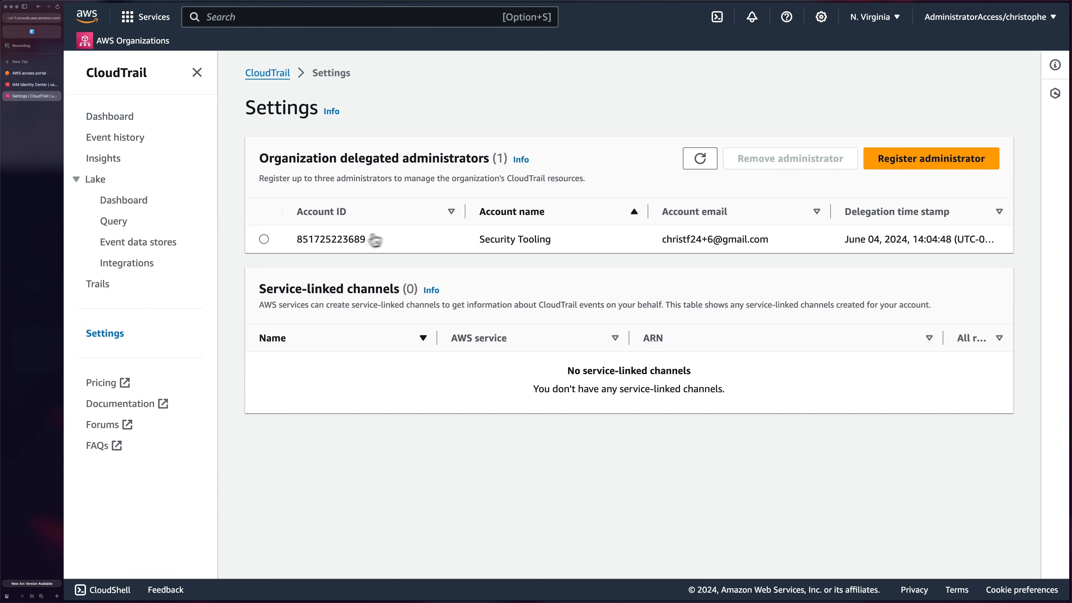
# Find the copied account ID among CloudTrail's organization delegated administrators and check the account name it belongs to
pyautogui.press('super+f')
pyautogui.press('super+v')
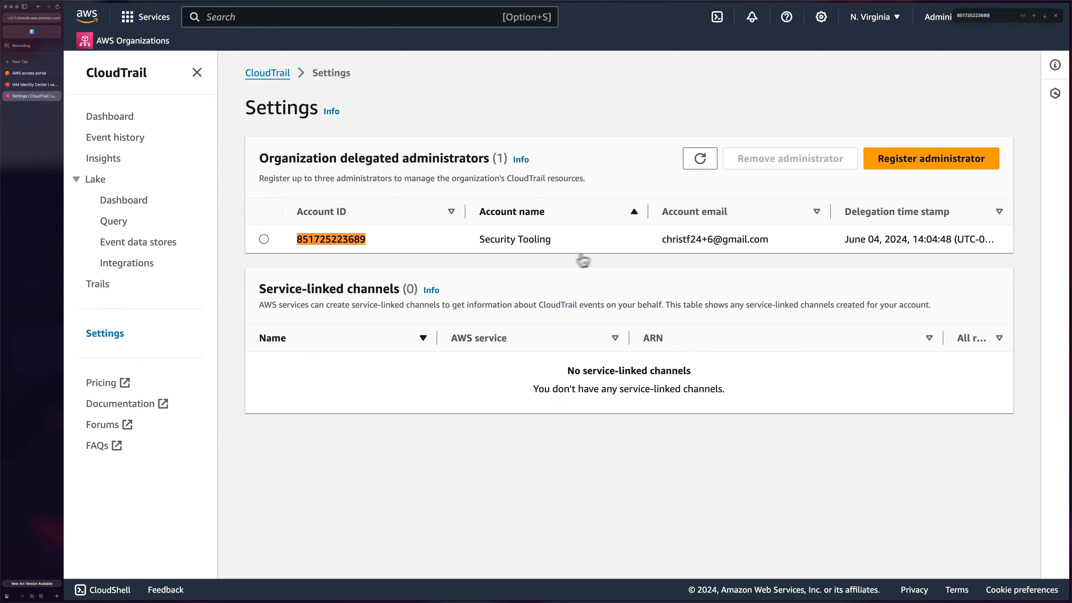
pyautogui.press('Escape')
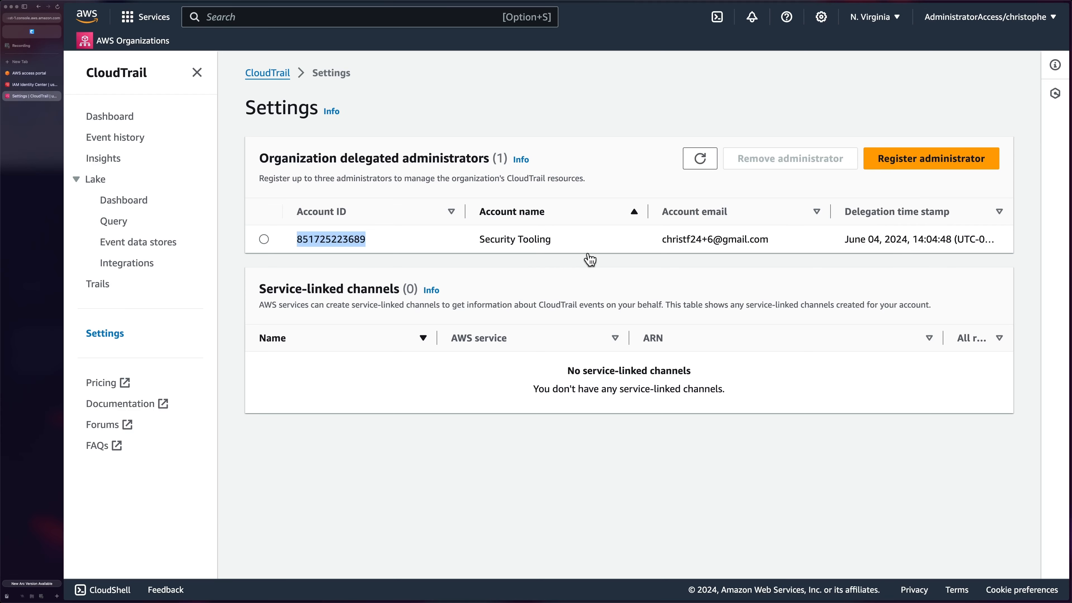
pyautogui.moveTo(481, 244); pyautogui.dragTo(561, 249)
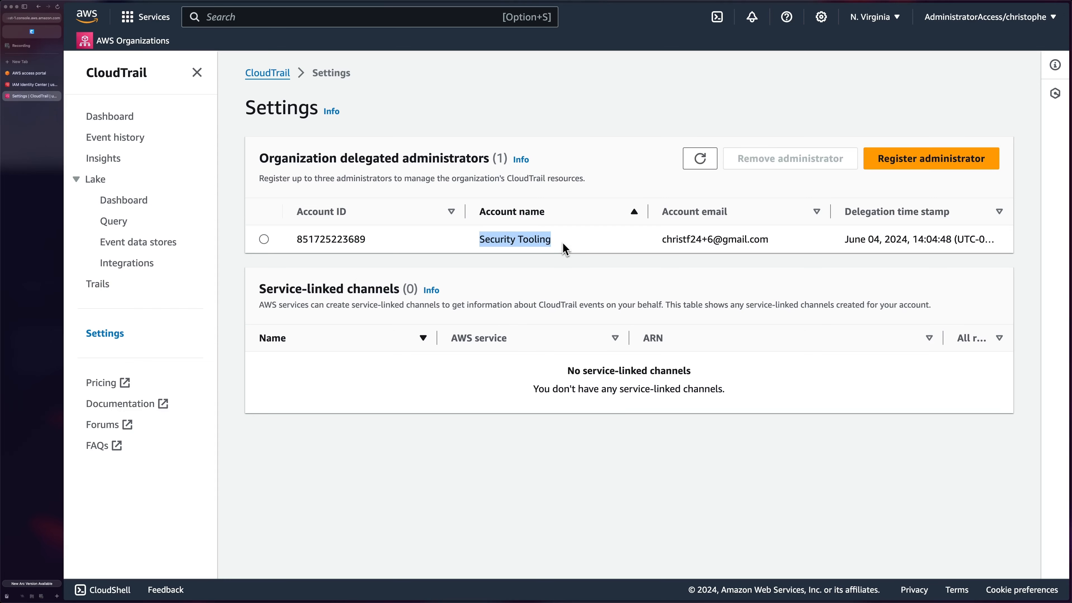
# Open AWS Organizations and highlight the organization ID
pyautogui.click(138, 42)
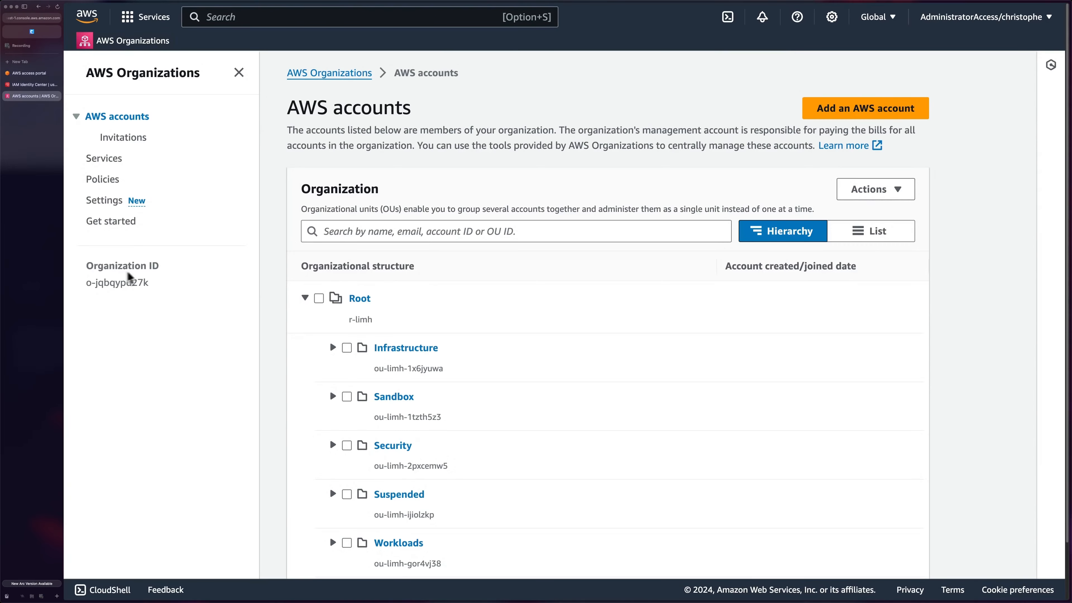
pyautogui.moveTo(86, 270); pyautogui.dragTo(170, 271)
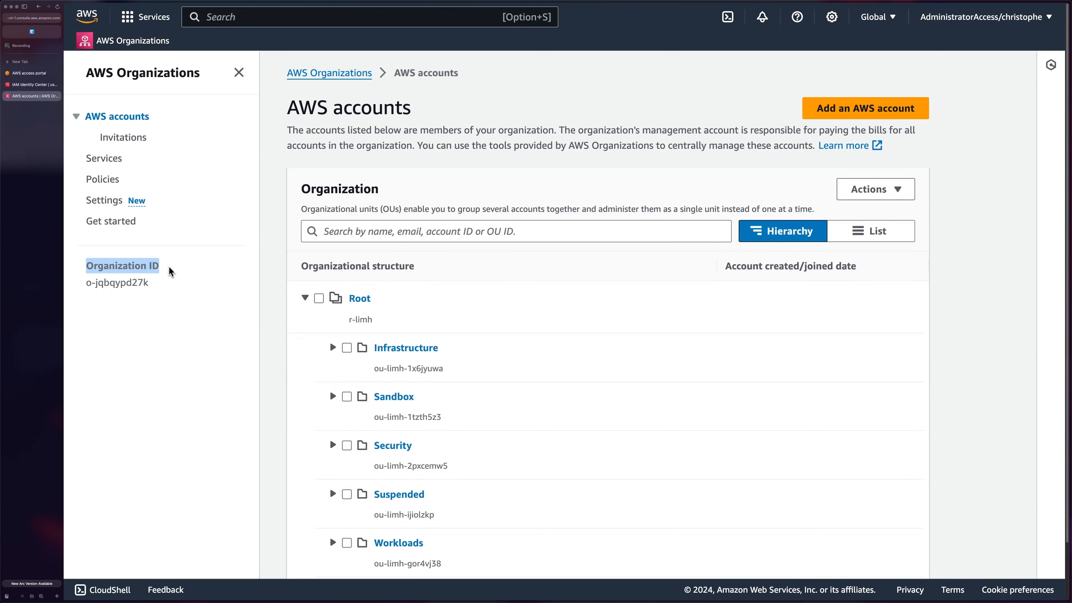
pyautogui.moveTo(84, 282); pyautogui.dragTo(152, 288)
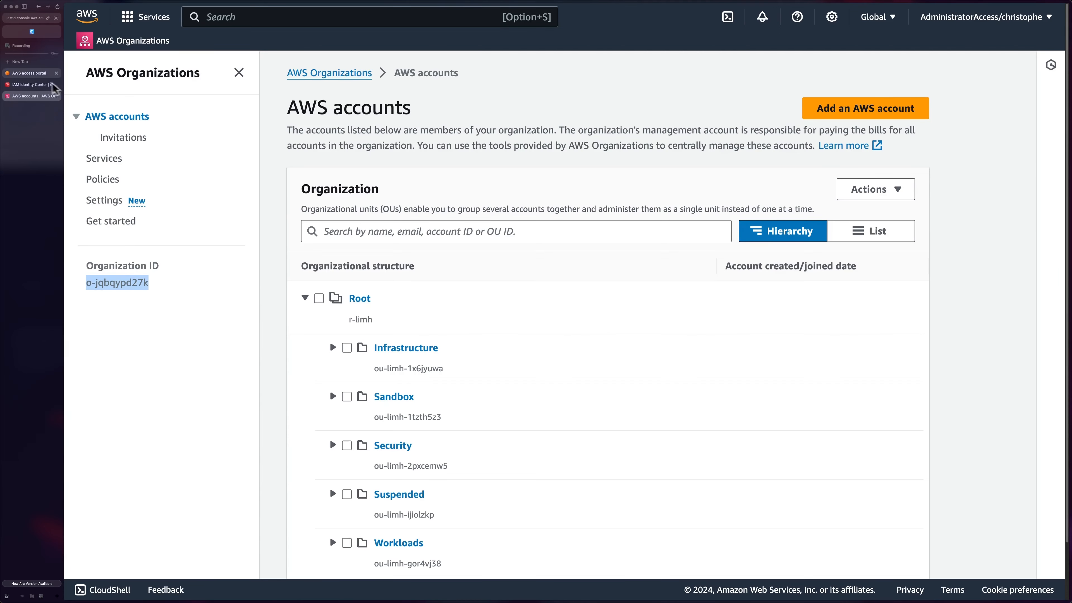
# From the AWS access portal, enter the Log Archive account with AdministratorAccess and open its S3 buckets
pyautogui.click(32, 74)
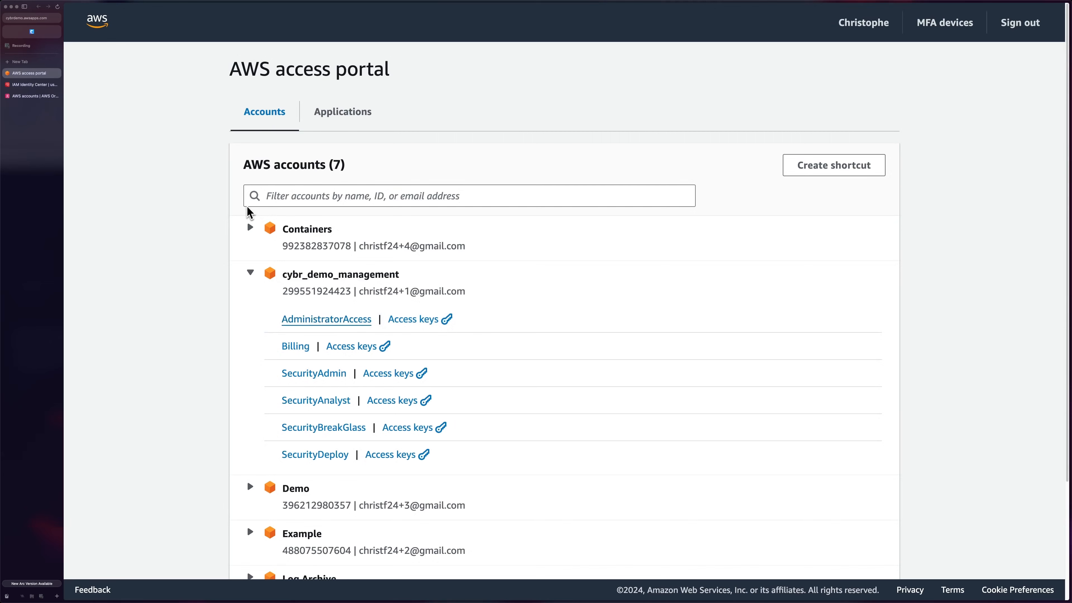
pyautogui.scroll(-3, 233, 321)
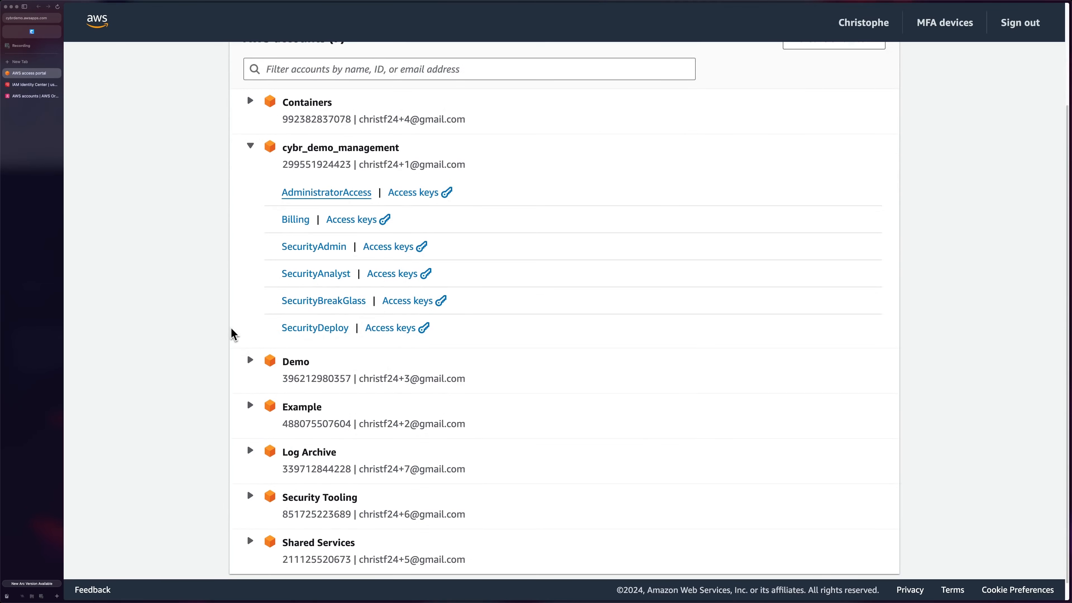
pyautogui.click(249, 452)
pyautogui.scroll(-3, 204, 334)
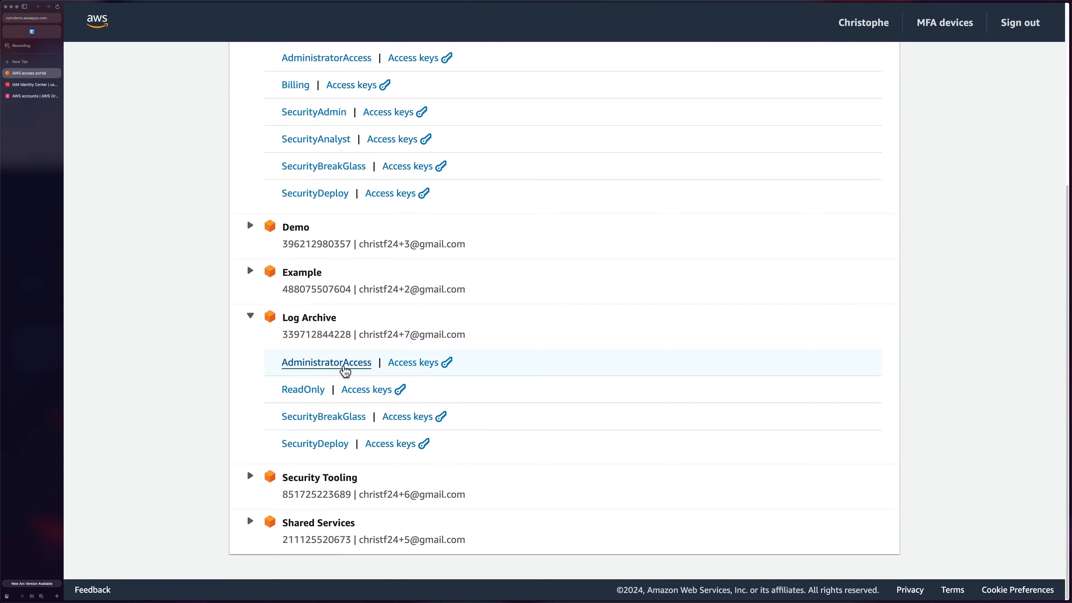
pyautogui.click(342, 363)
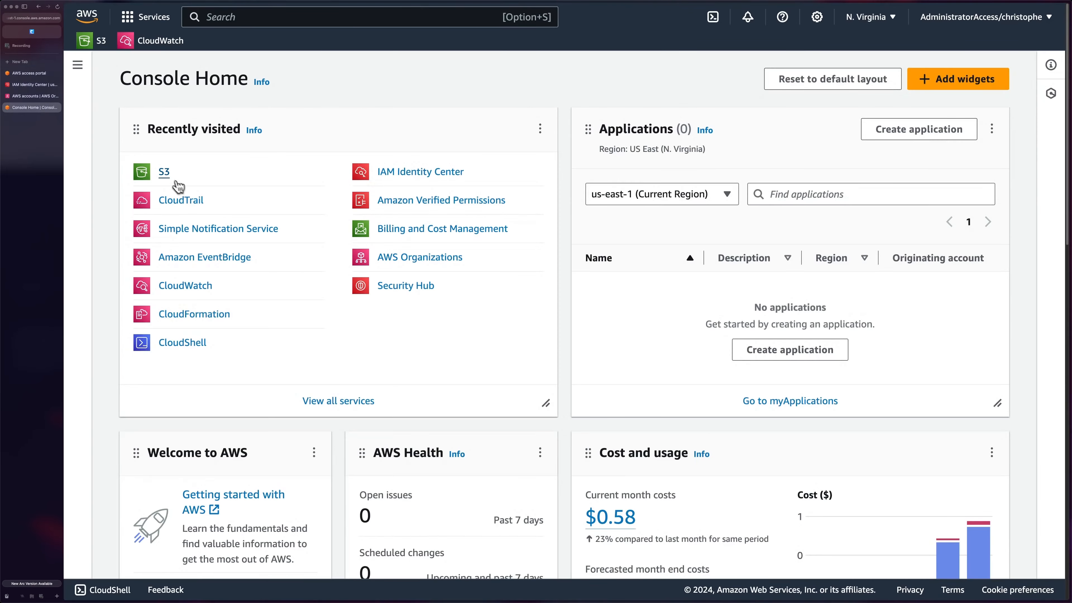
pyautogui.click(166, 172)
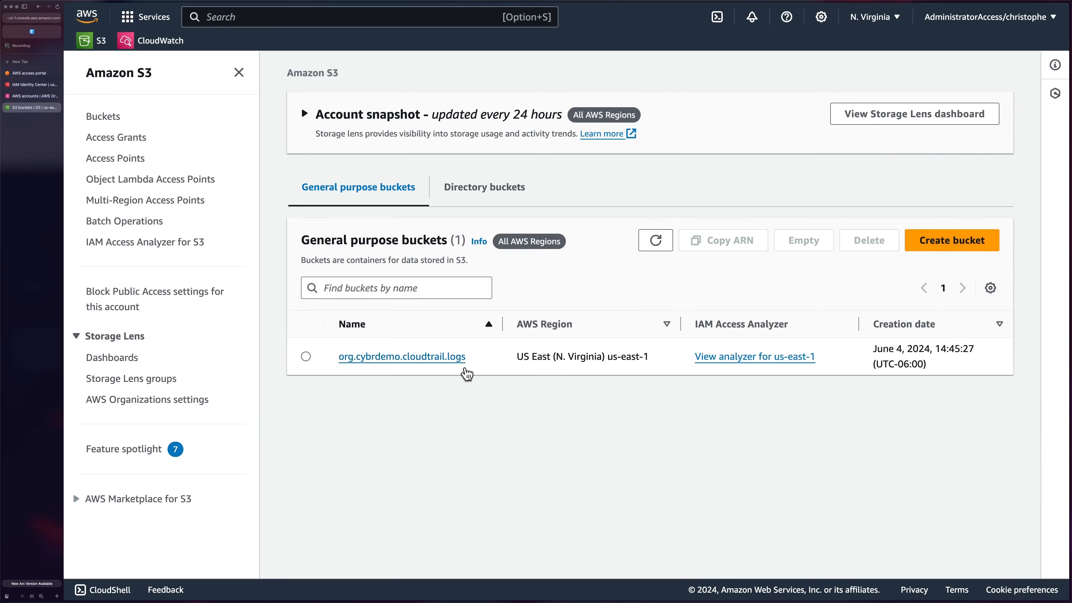
# Open the bucket creation form and examine its naming, object ownership, public access and versioning settings
pyautogui.click(952, 240)
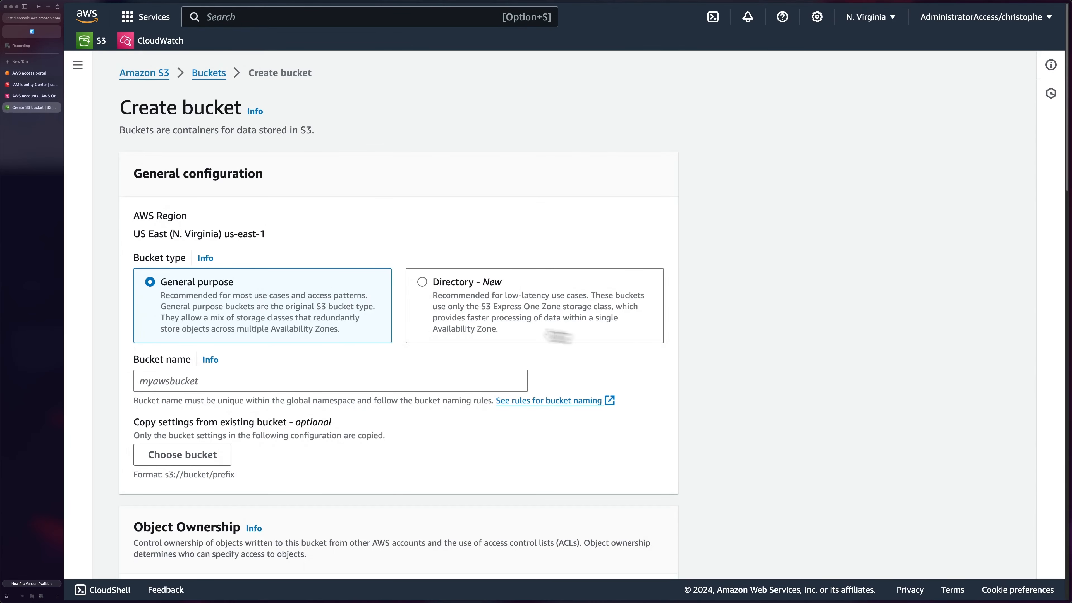
pyautogui.scroll(-2, 300, 321)
pyautogui.scroll(-2, 300, 321)
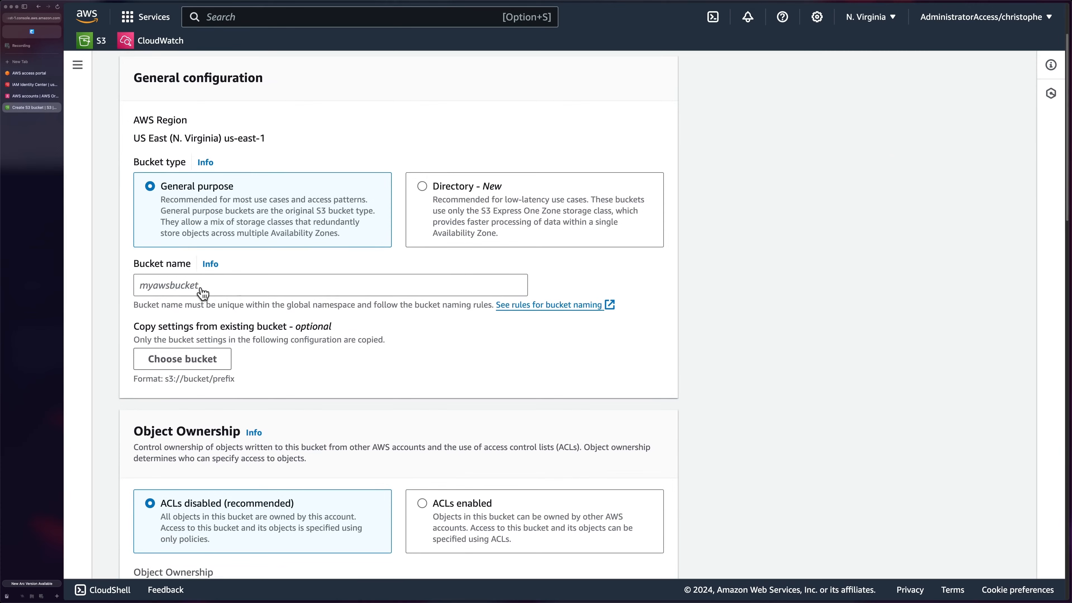
pyautogui.scroll(-1, 436, 336)
pyautogui.scroll(-5, 439, 338)
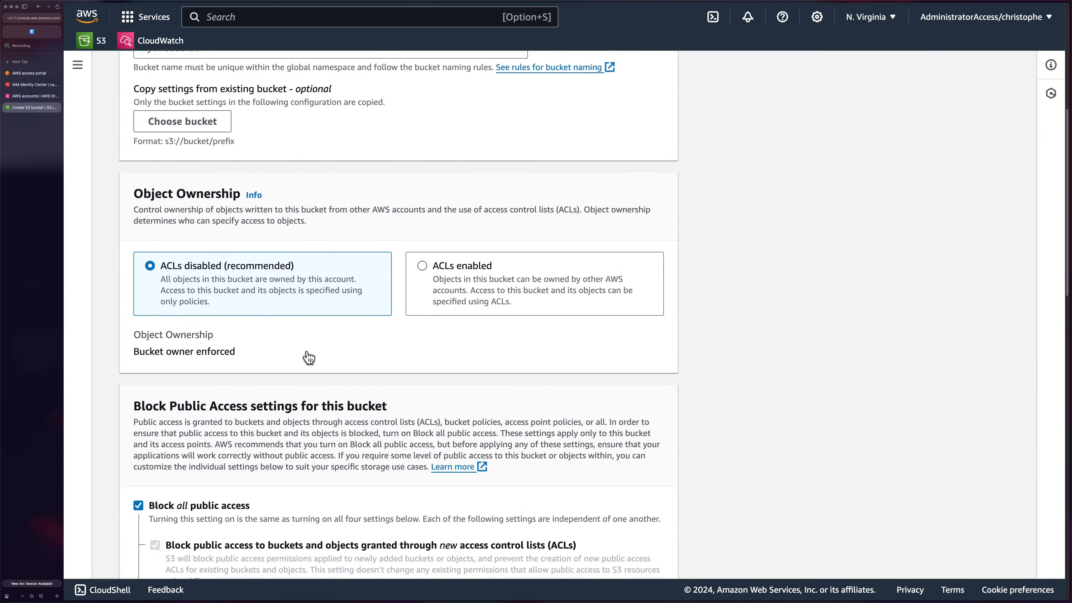
pyautogui.scroll(-6, 295, 371)
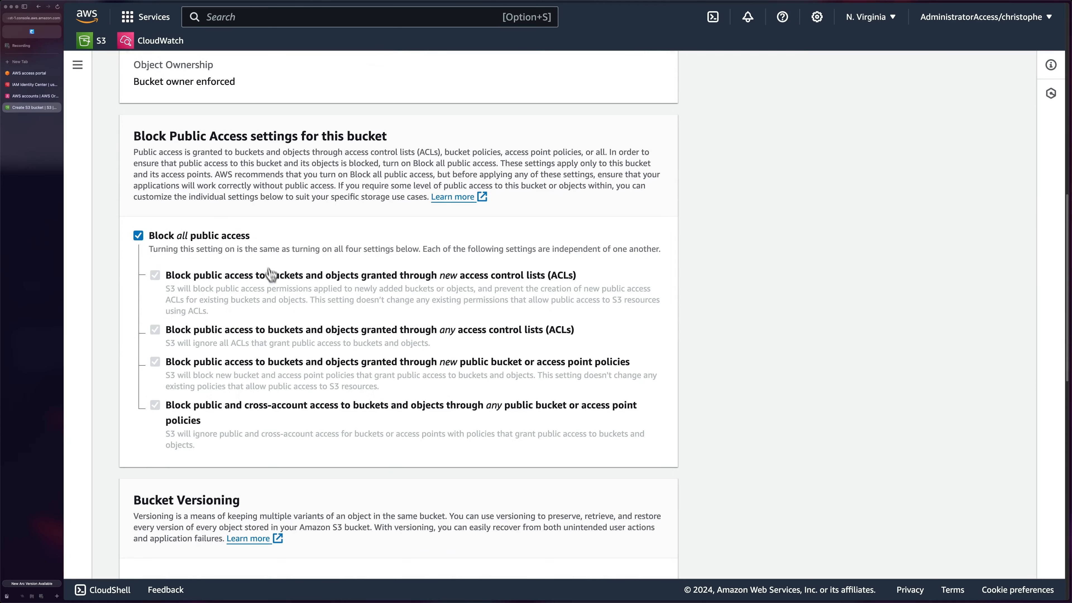
pyautogui.scroll(-6, 431, 437)
pyautogui.scroll(-1, 430, 437)
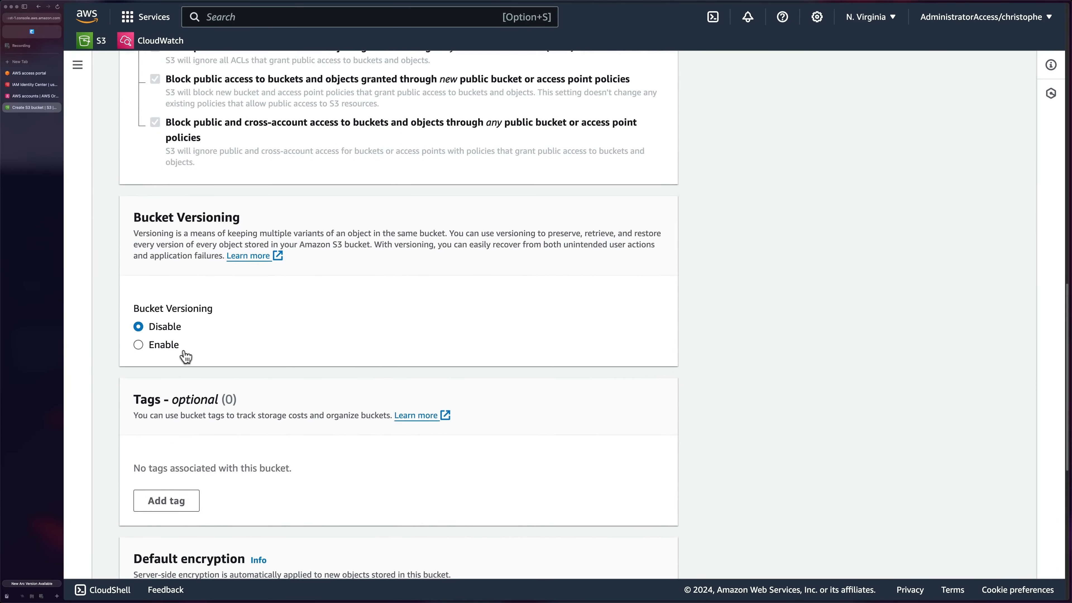
# Examine the new bucket's default encryption and Object Lock options, and cancel the bucket creation
pyautogui.scroll(-3, 355, 364)
pyautogui.scroll(-5, 354, 364)
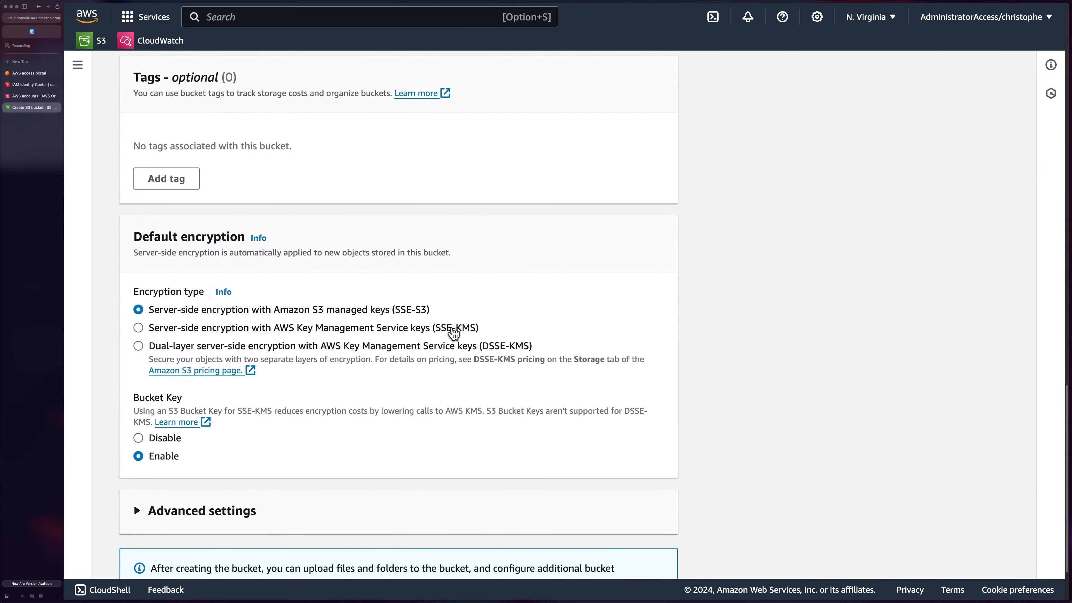
pyautogui.scroll(-2, 485, 406)
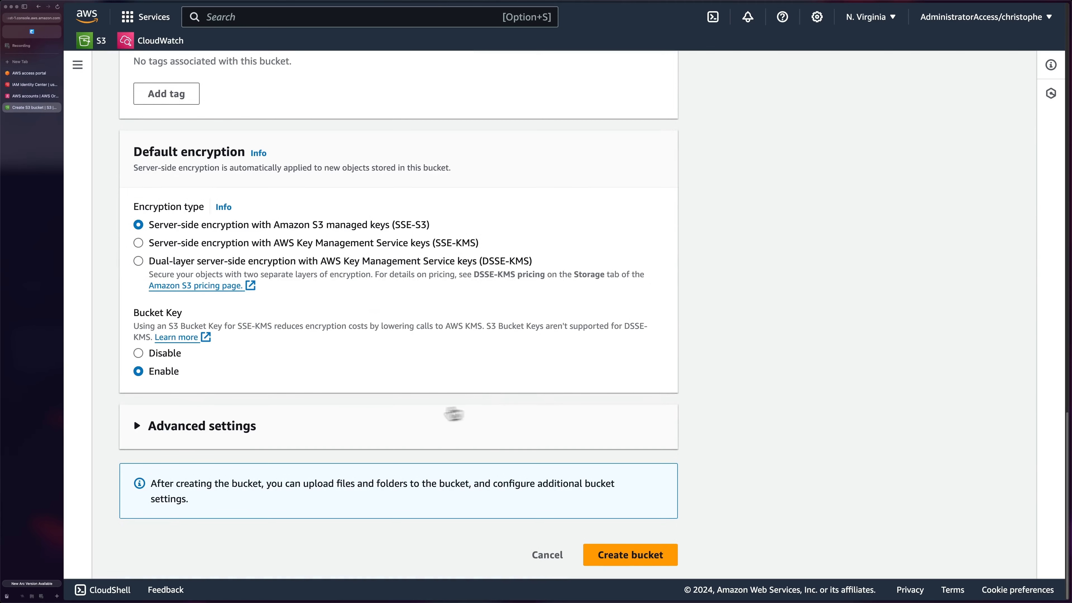
pyautogui.click(301, 424)
pyautogui.scroll(-5, 464, 389)
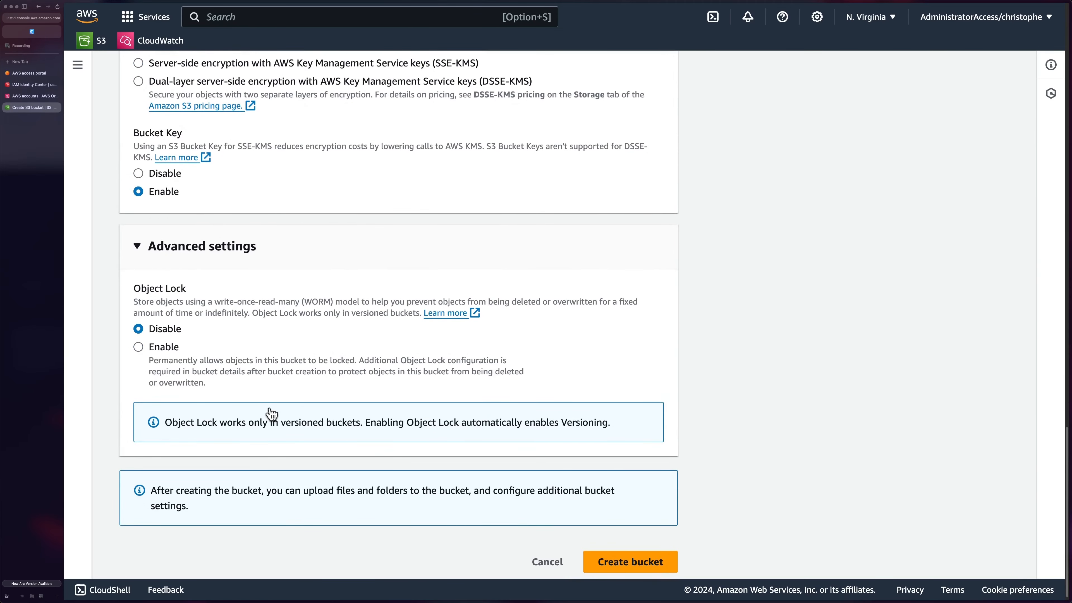
pyautogui.click(545, 563)
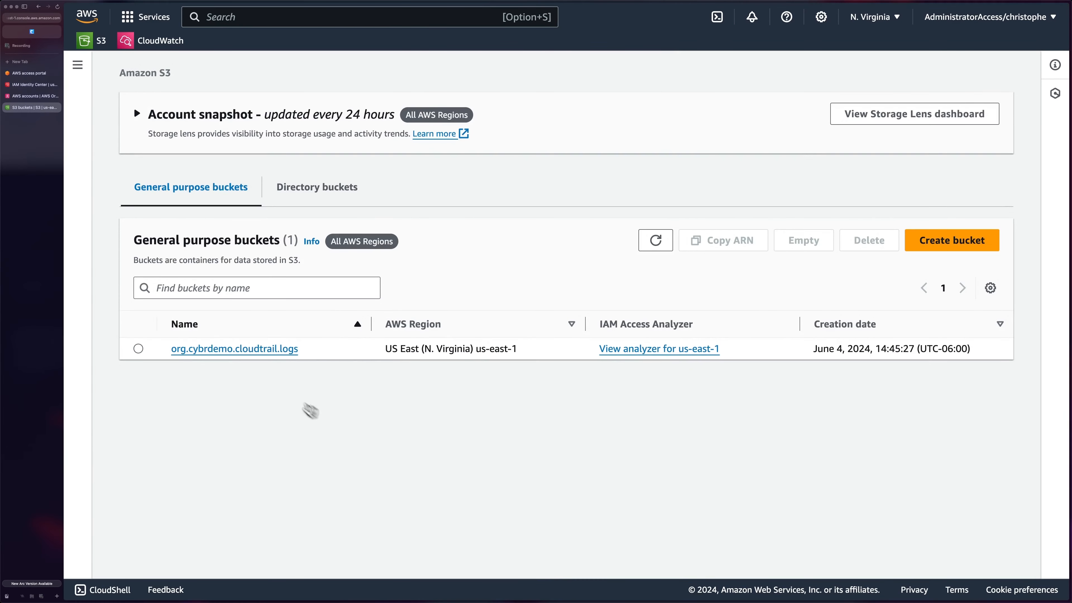
# Open the org.cybrdemo.cloudtrail.logs bucket and examine its versioning, encryption and other properties
pyautogui.click(247, 350)
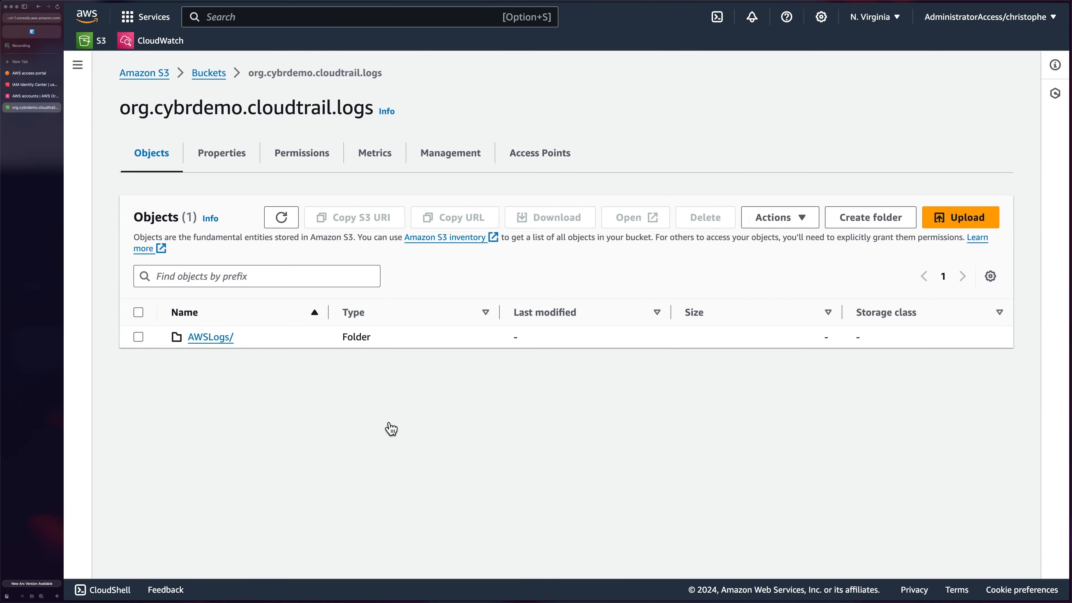
pyautogui.click(237, 165)
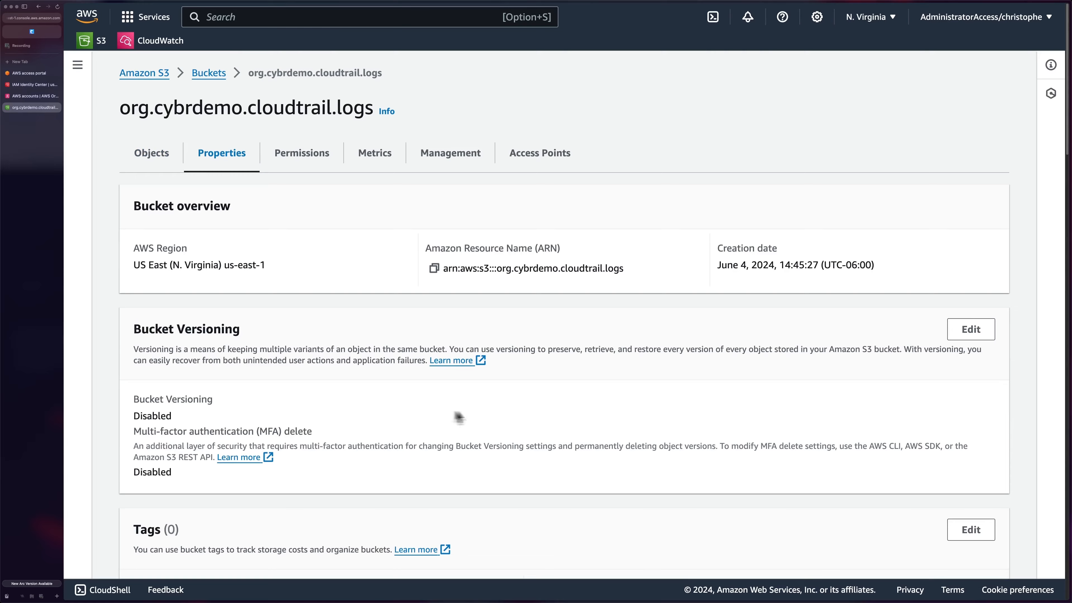
pyautogui.scroll(-10, 428, 419)
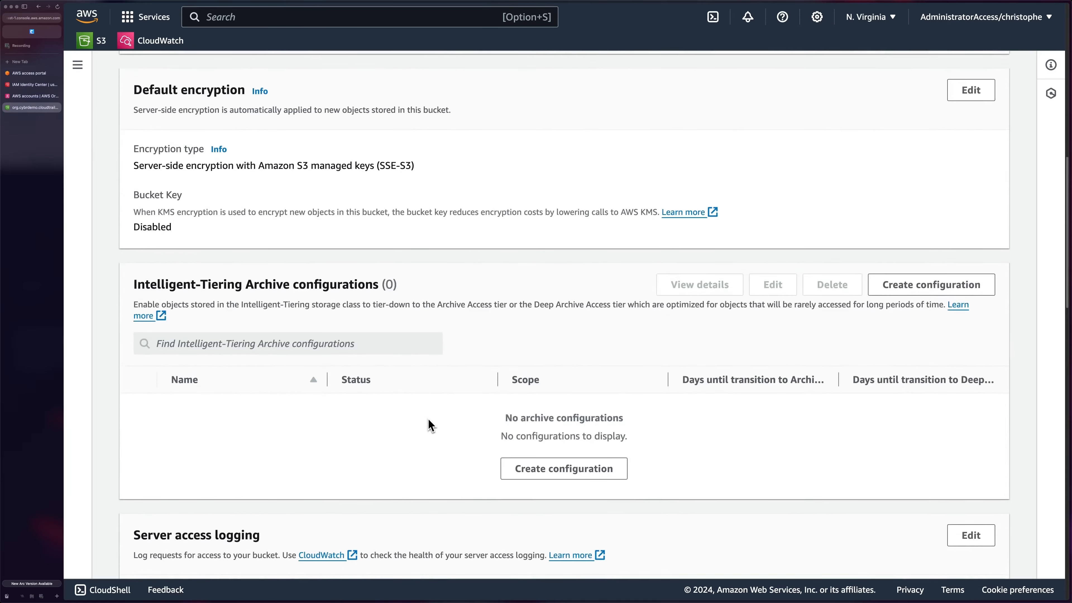
pyautogui.scroll(-5, 427, 419)
pyautogui.scroll(10, 428, 420)
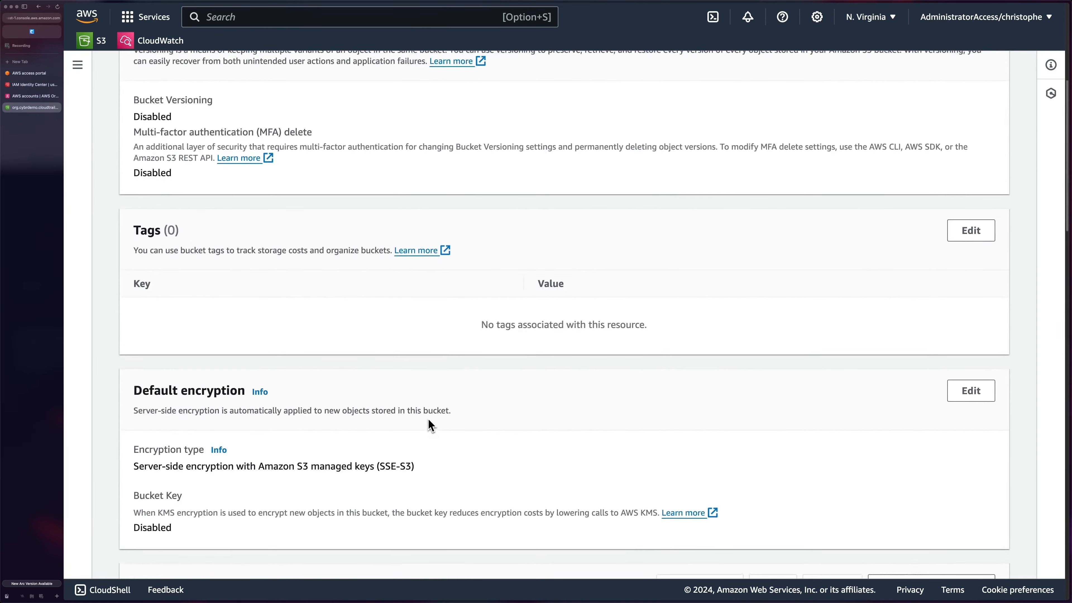
# Open the org.cybrdemo.cloudtrail.logs bucket's policy for editing from its permissions
pyautogui.scroll(10, 428, 419)
pyautogui.click(310, 161)
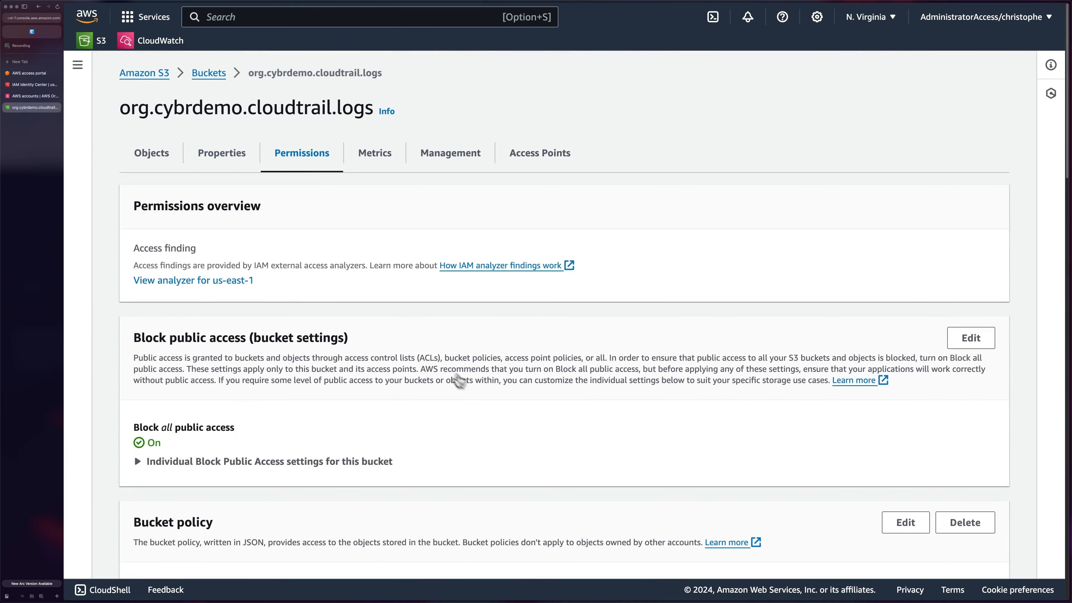
pyautogui.scroll(-5, 479, 394)
pyautogui.scroll(-4, 479, 394)
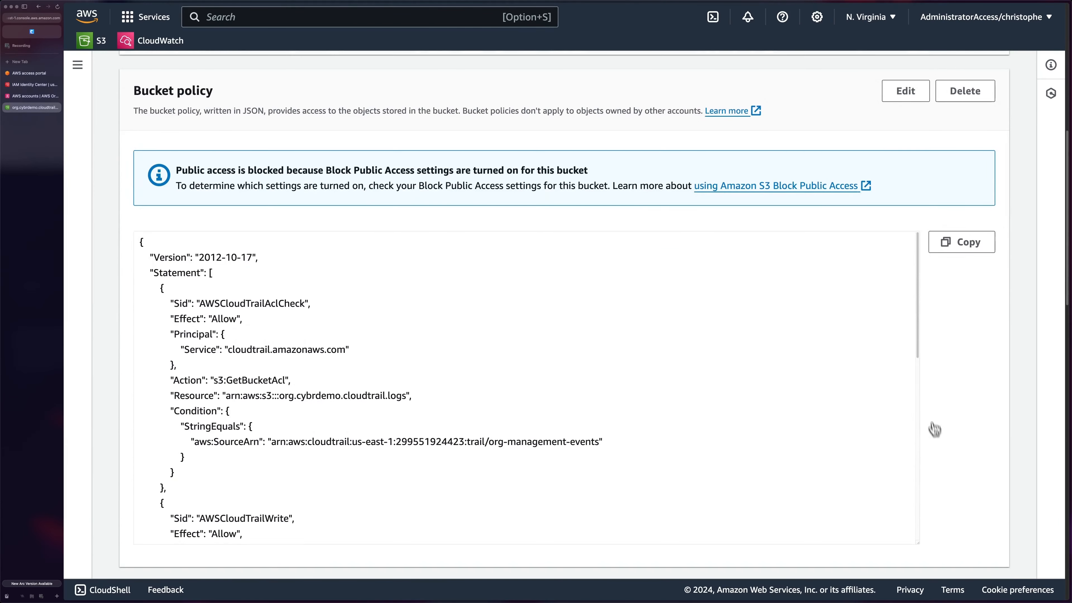
pyautogui.click(910, 103)
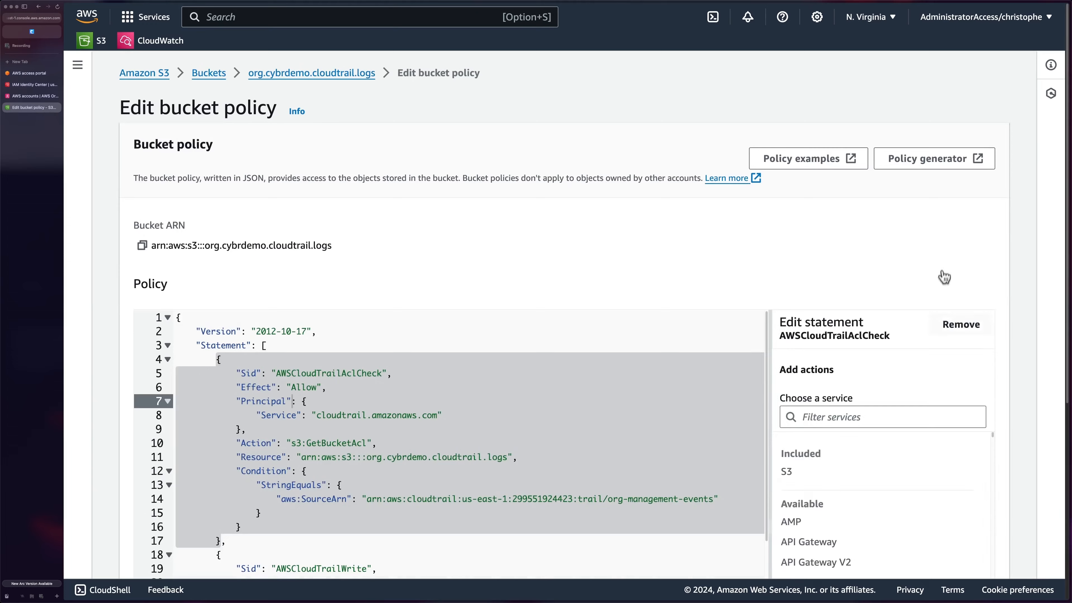
pyautogui.scroll(-5, 1008, 300)
pyautogui.scroll(1, 803, 296)
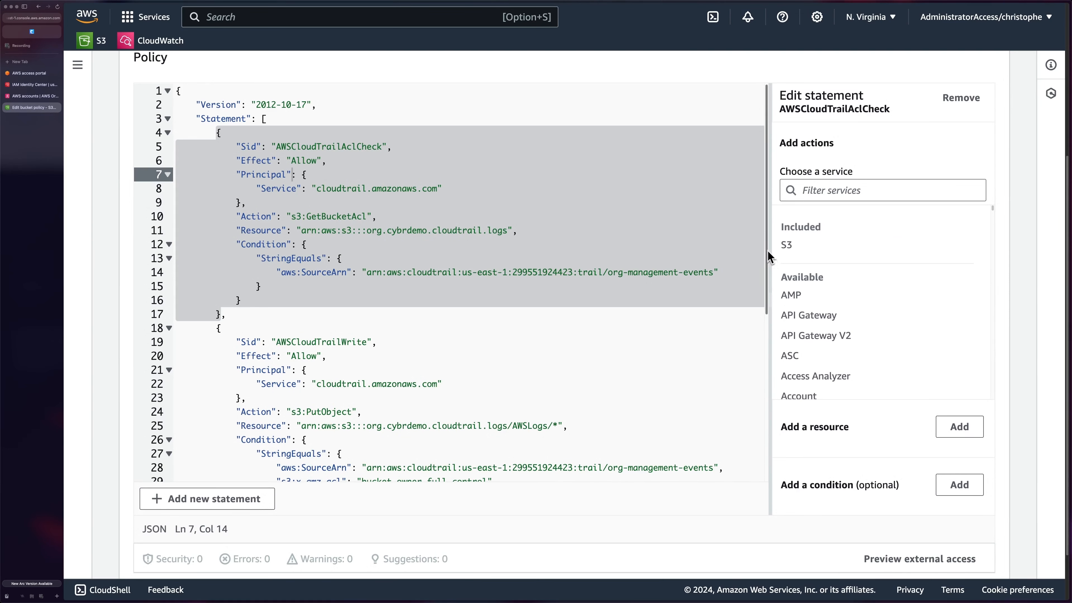
# Examine the AWSCloudTrailAclCheck statement's service principal, bucket resource and aws:SourceArn condition, including the trail name and account ID
pyautogui.moveTo(767, 253)
pyautogui.mouseDown()
pyautogui.moveTo(764, 420)
pyautogui.moveTo(765, 245)
pyautogui.mouseUp()
pyautogui.click(297, 180)
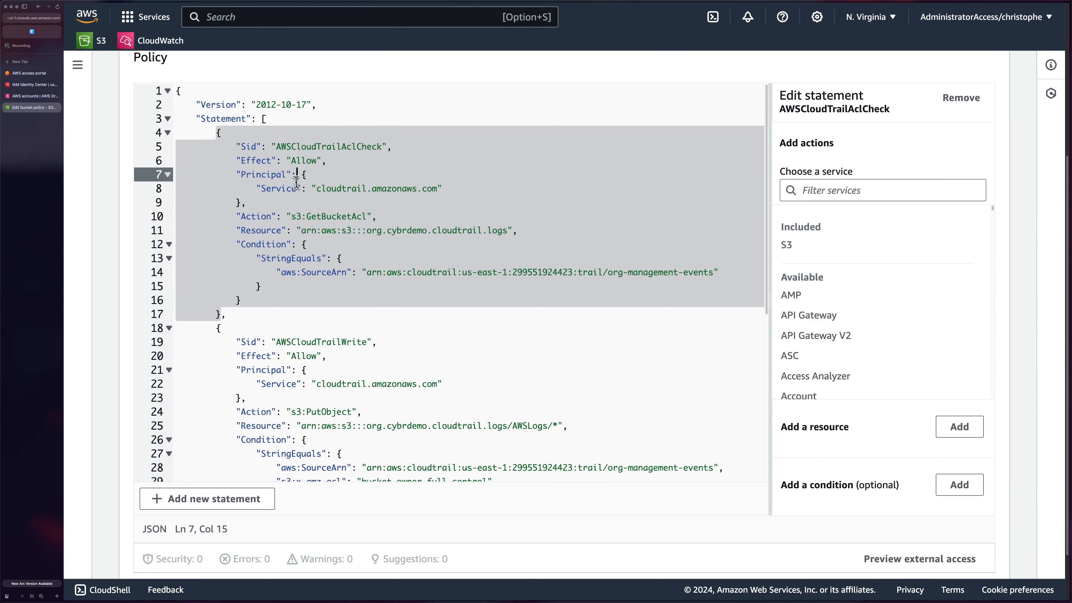
pyautogui.moveTo(260, 189); pyautogui.dragTo(474, 189)
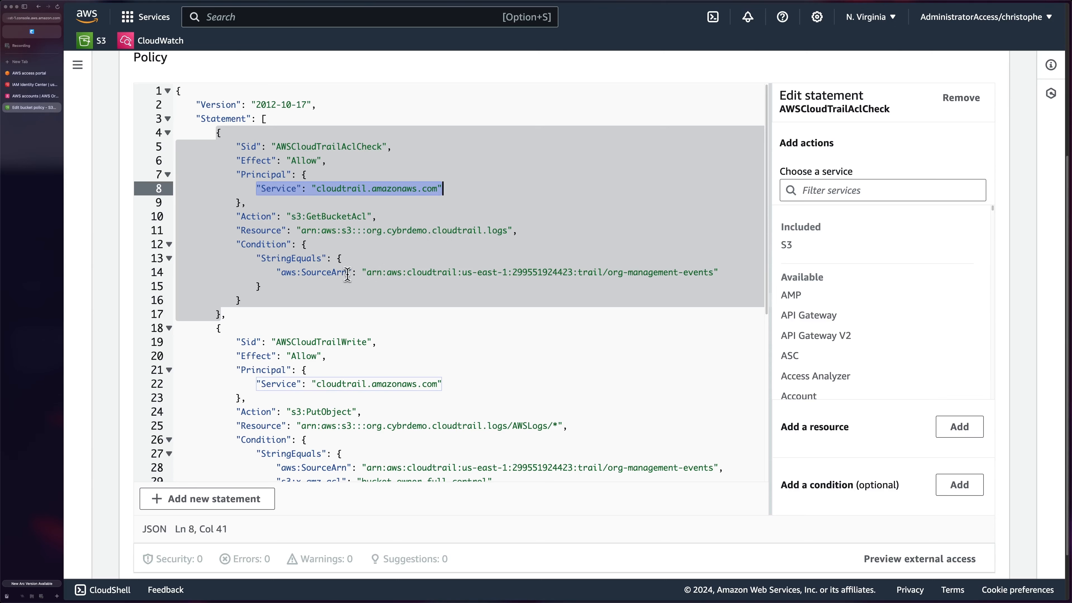
pyautogui.moveTo(712, 272); pyautogui.dragTo(606, 274)
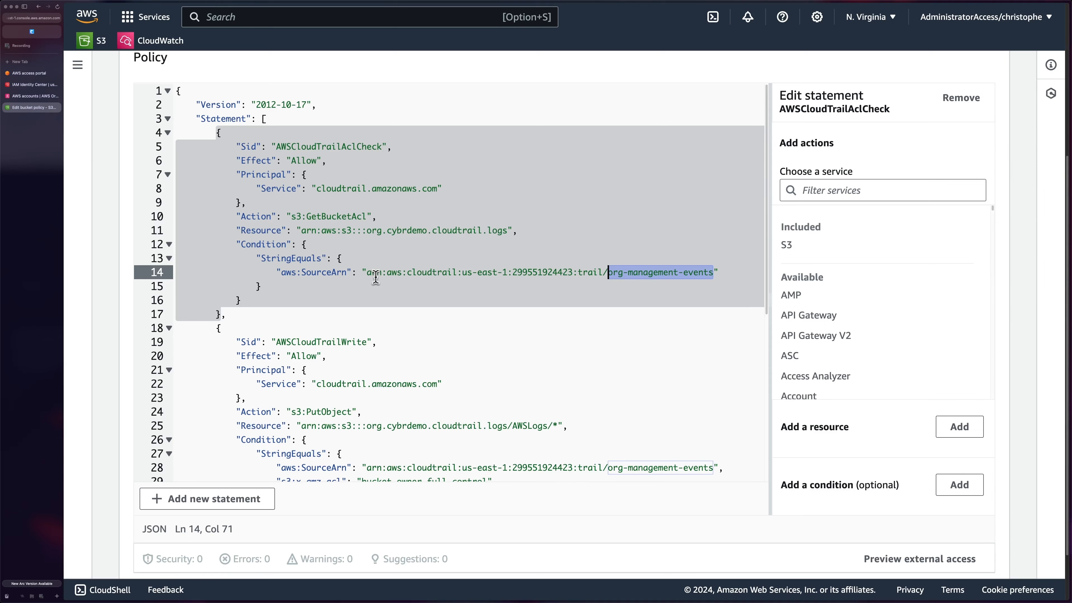
pyautogui.moveTo(367, 230); pyautogui.dragTo(508, 229)
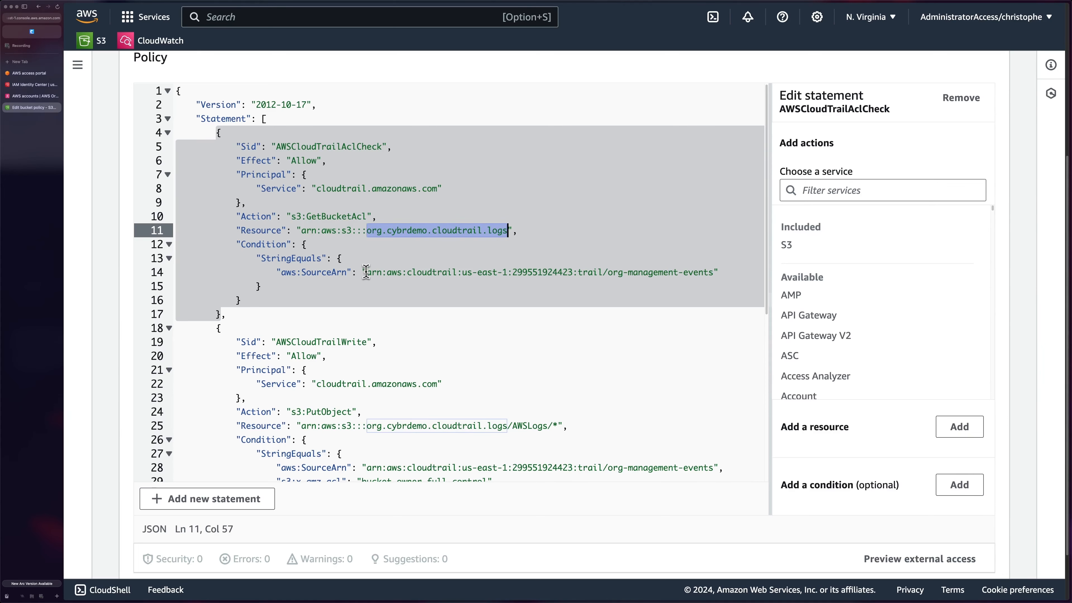
pyautogui.moveTo(366, 273); pyautogui.dragTo(714, 267)
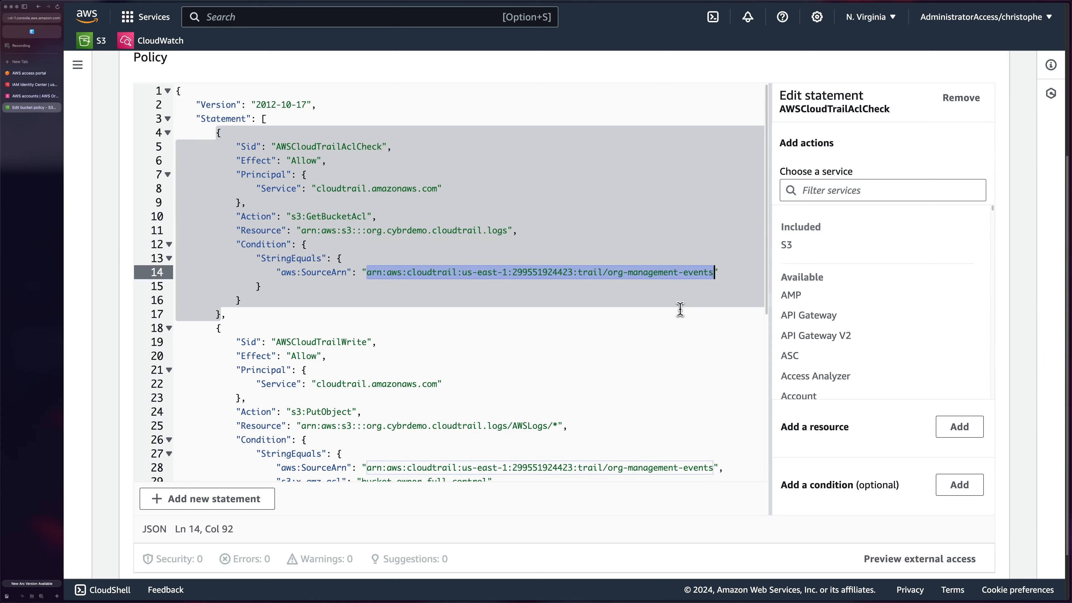
pyautogui.click(517, 271)
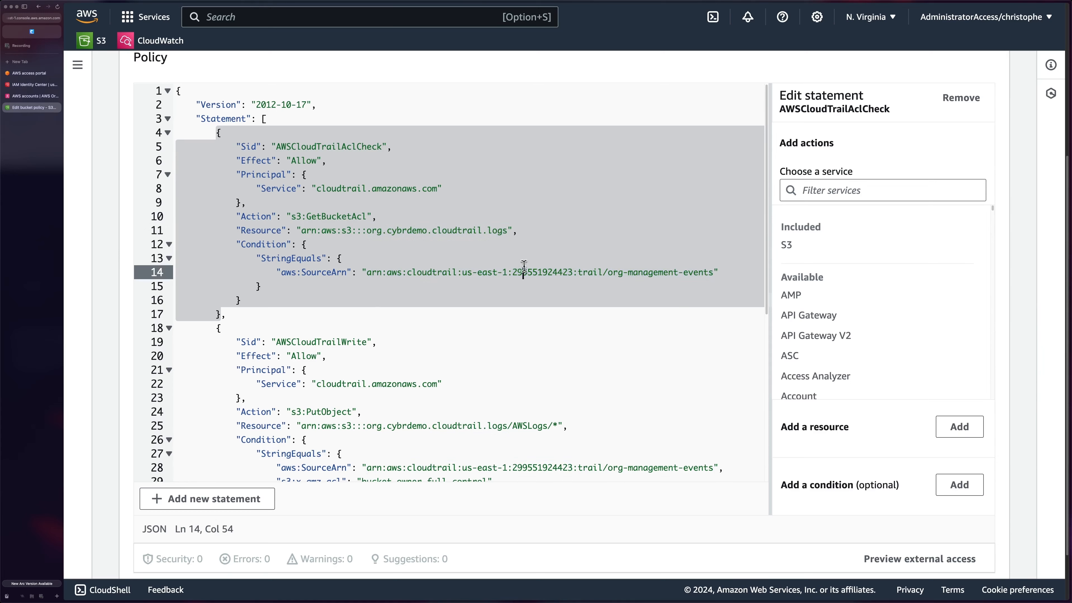
pyautogui.moveTo(514, 271); pyautogui.dragTo(572, 272)
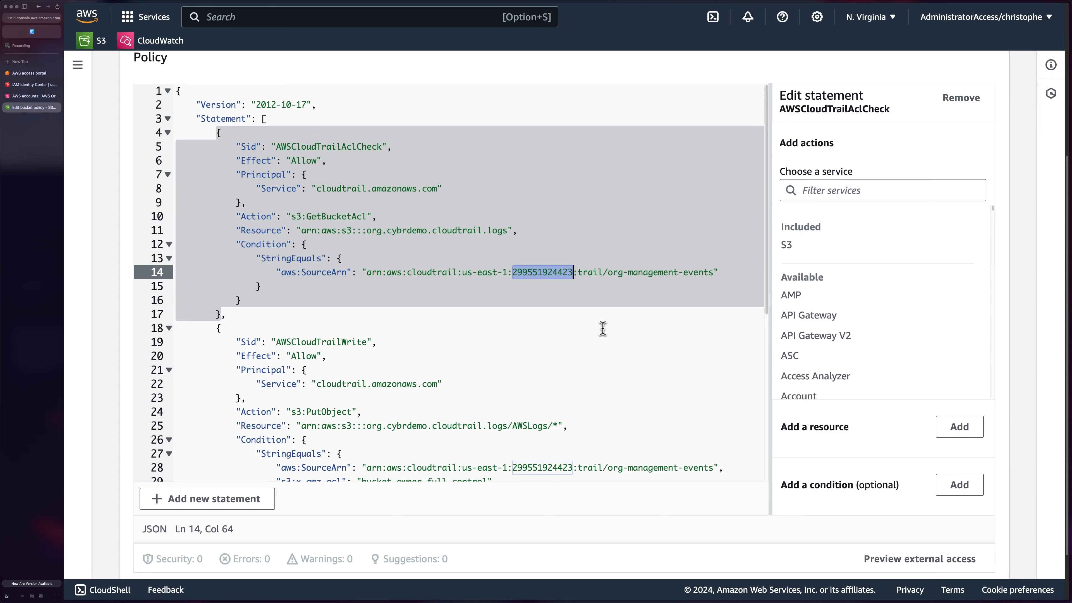
# Examine the first statement's trail name and the AWSCloudTrailWrite statement's PutObject action, AWSLogs resource path and s3:x-amz-acl condition
pyautogui.click(610, 273)
pyautogui.moveTo(611, 272); pyautogui.dragTo(714, 273)
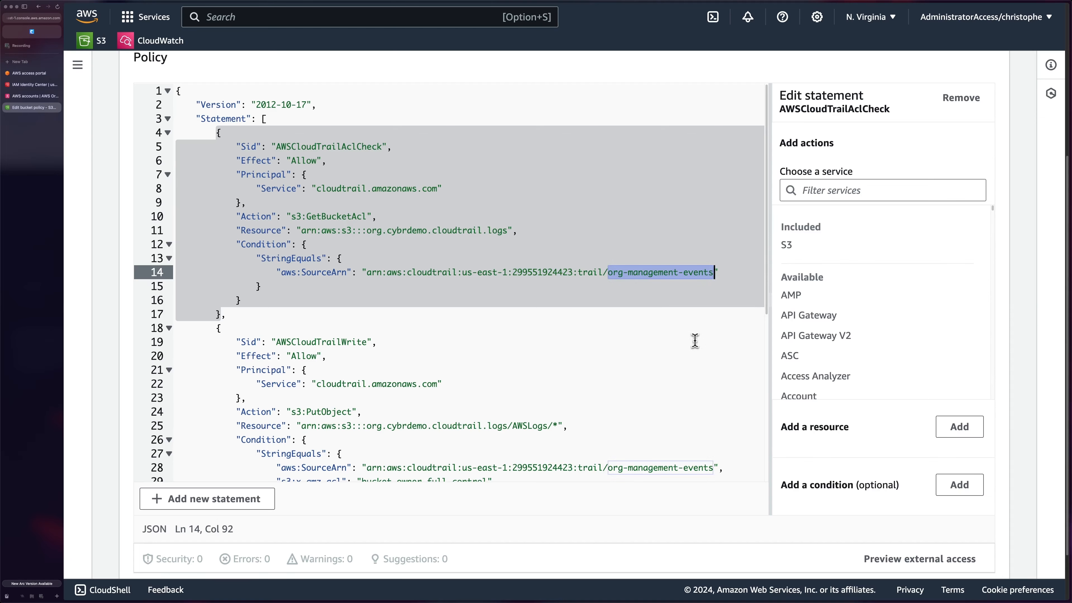
pyautogui.scroll(-5, 694, 340)
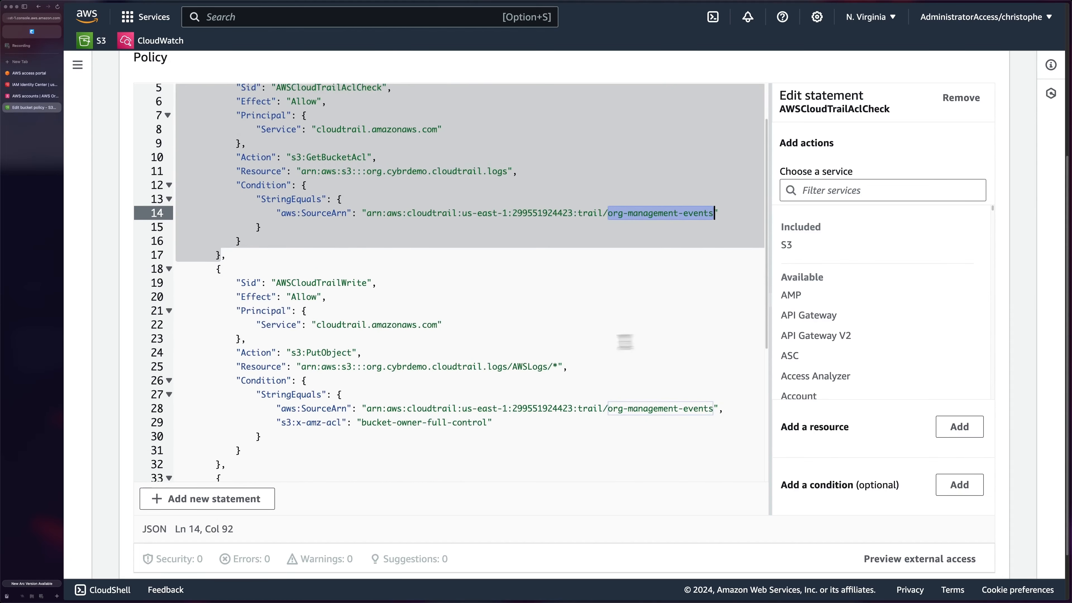
pyautogui.moveTo(305, 308); pyautogui.dragTo(351, 307)
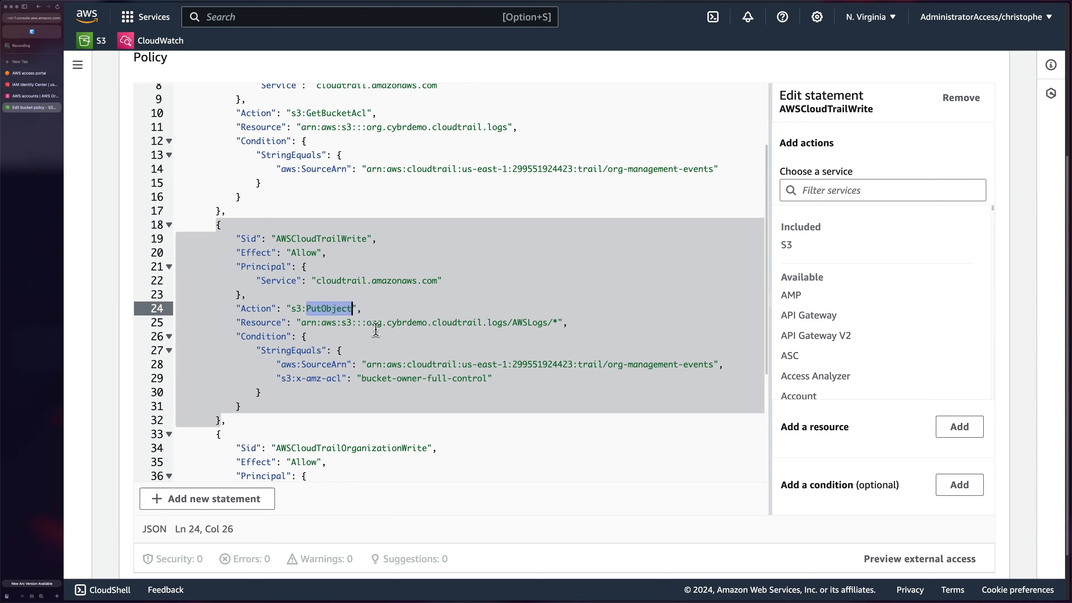
pyautogui.scroll(1, 376, 329)
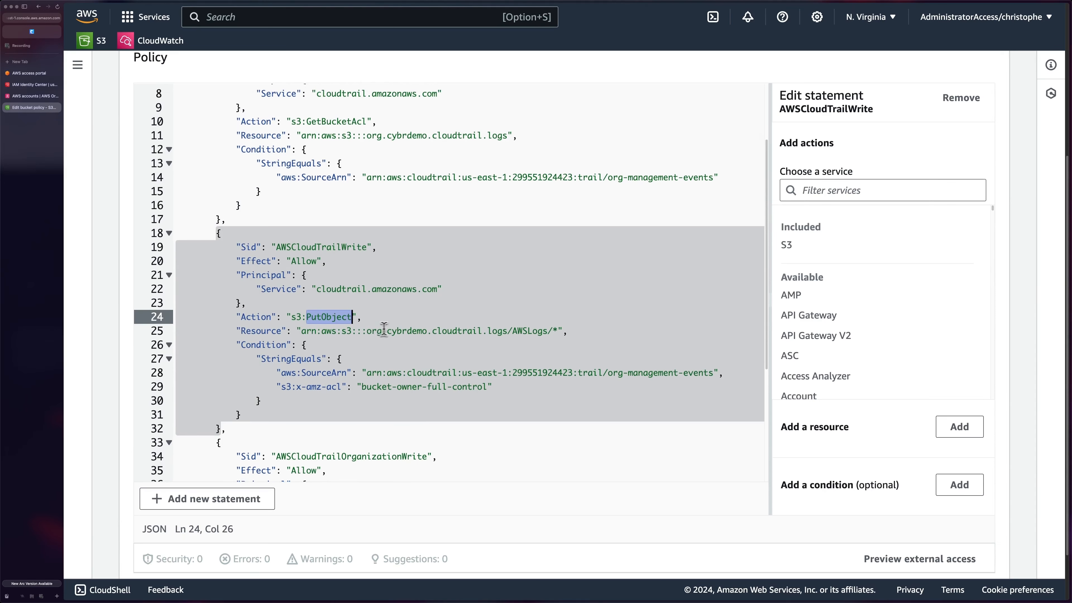
pyautogui.click(302, 331)
pyautogui.moveTo(301, 330); pyautogui.dragTo(547, 330)
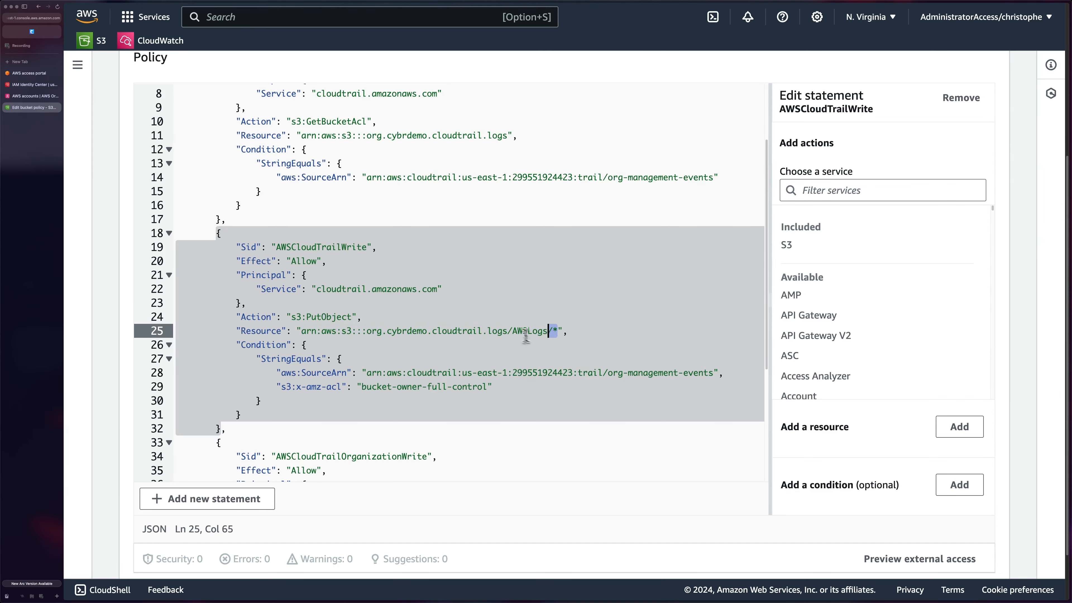
pyautogui.moveTo(512, 331); pyautogui.dragTo(551, 328)
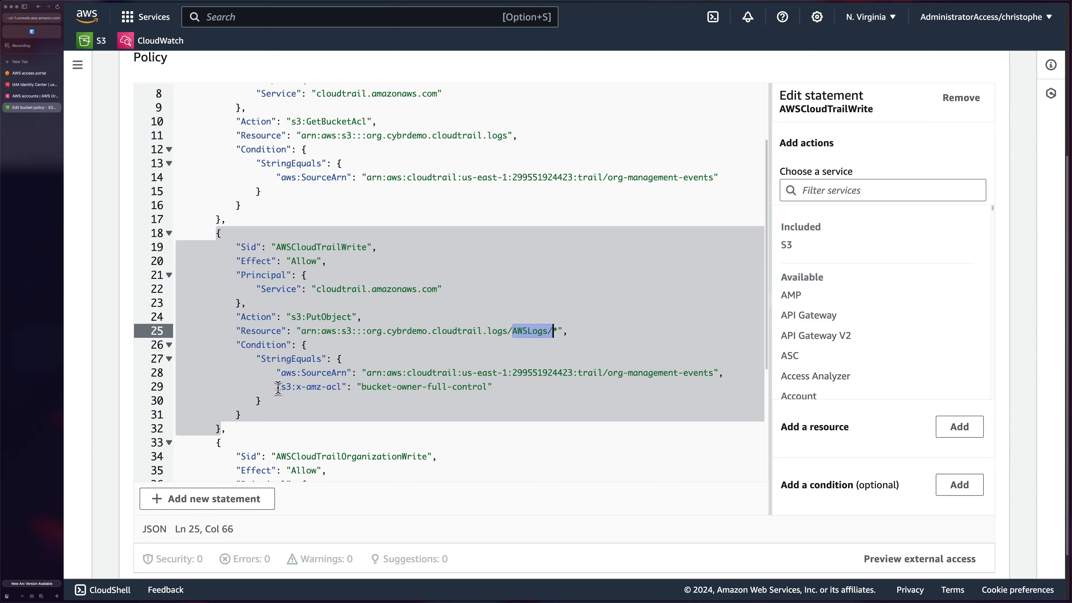
pyautogui.moveTo(280, 386); pyautogui.dragTo(362, 386)
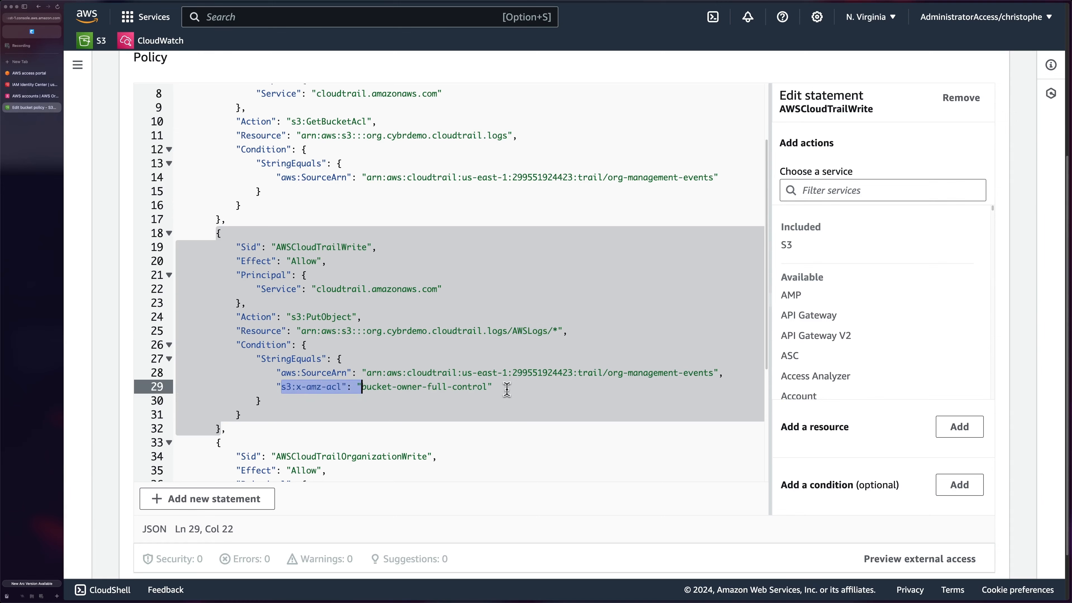
# Examine the AWSCloudTrailOrganizationWrite statement's organization ID path, aws:SourceArn and s3:x-amz-acl conditions, and leave the bucket policy editor without saving
pyautogui.scroll(-5, 506, 389)
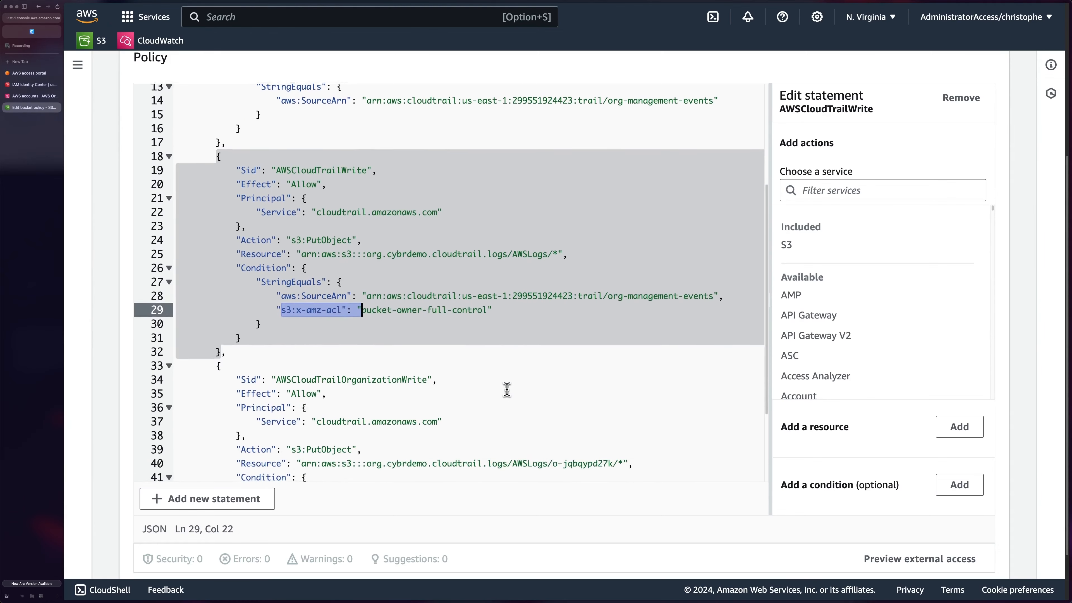
pyautogui.scroll(-2, 506, 388)
pyautogui.scroll(-3, 327, 319)
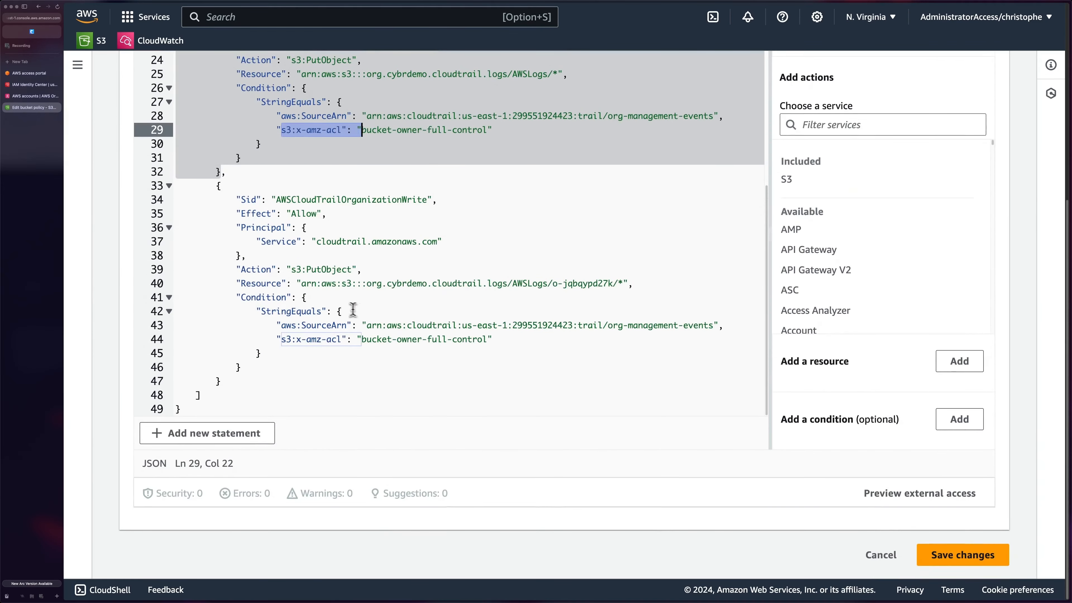
pyautogui.scroll(1, 485, 299)
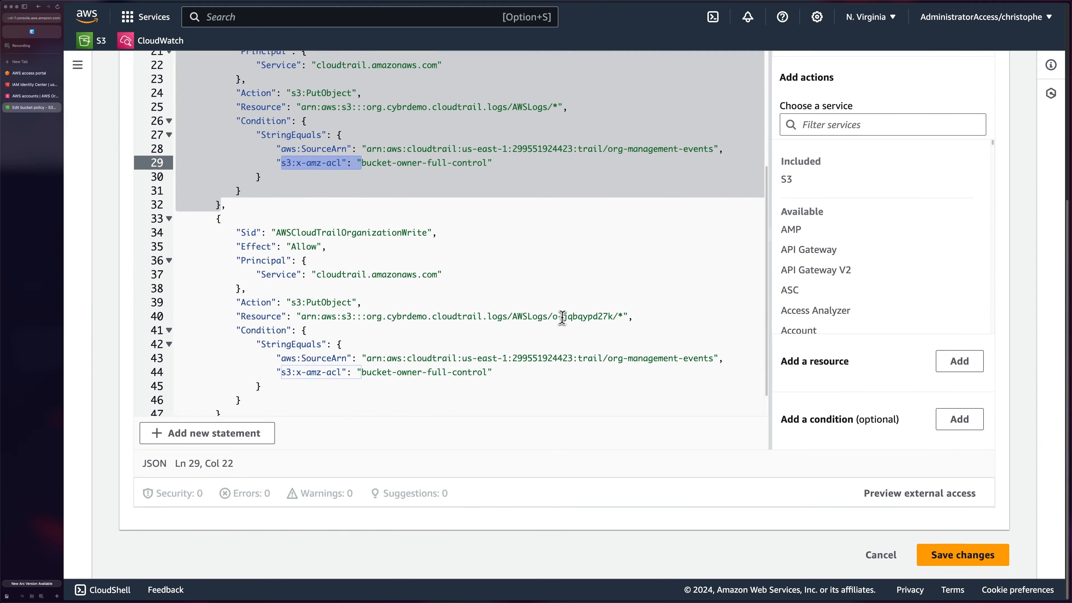
pyautogui.moveTo(553, 317); pyautogui.dragTo(611, 316)
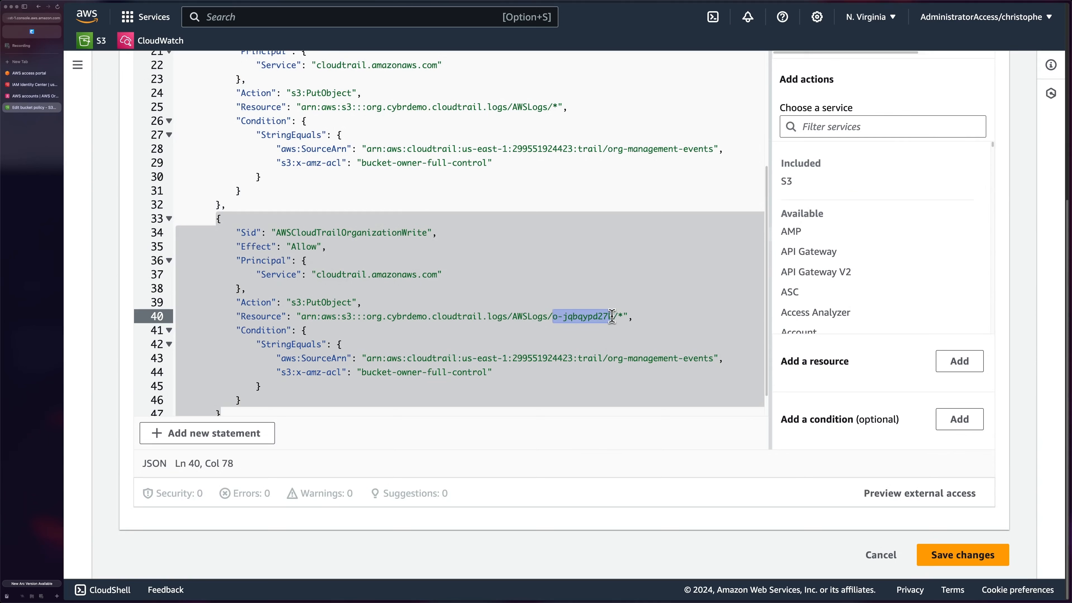
pyautogui.moveTo(612, 316); pyautogui.dragTo(614, 316)
pyautogui.moveTo(363, 358); pyautogui.dragTo(611, 350)
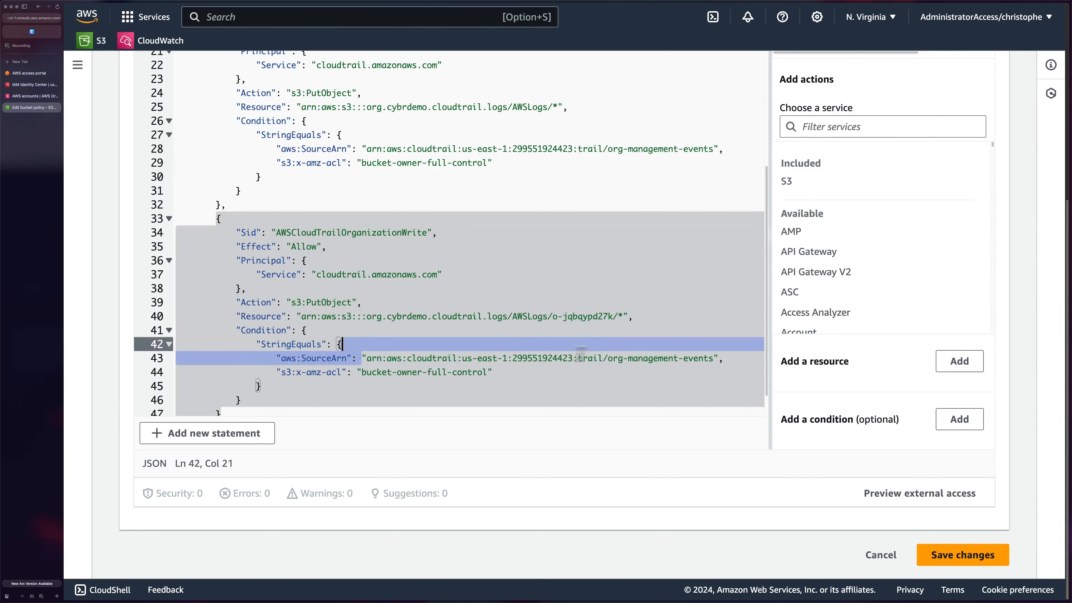
pyautogui.moveTo(292, 372); pyautogui.dragTo(412, 376)
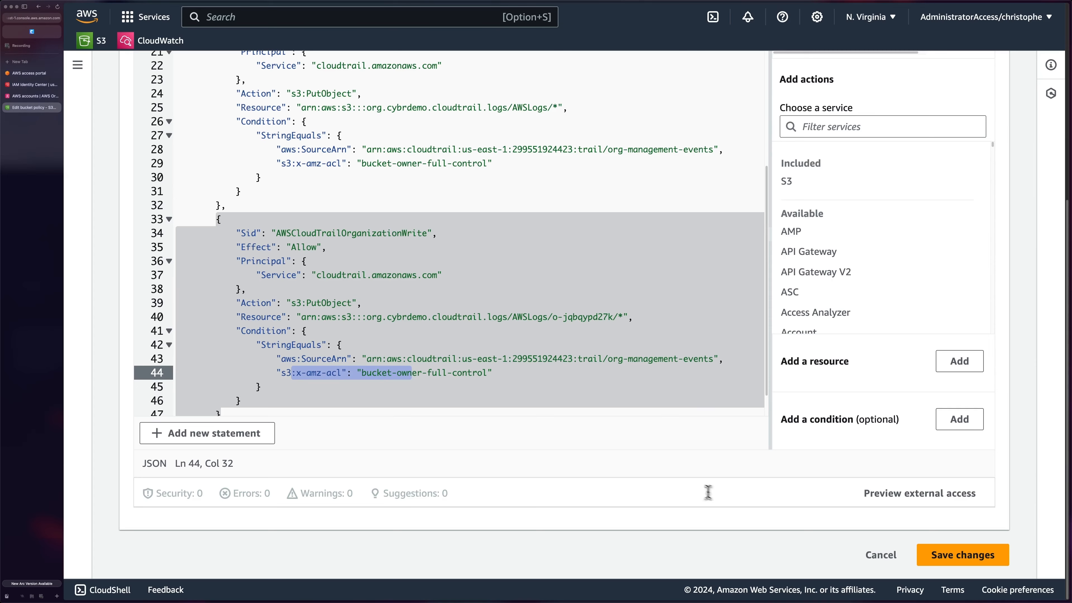
pyautogui.click(881, 554)
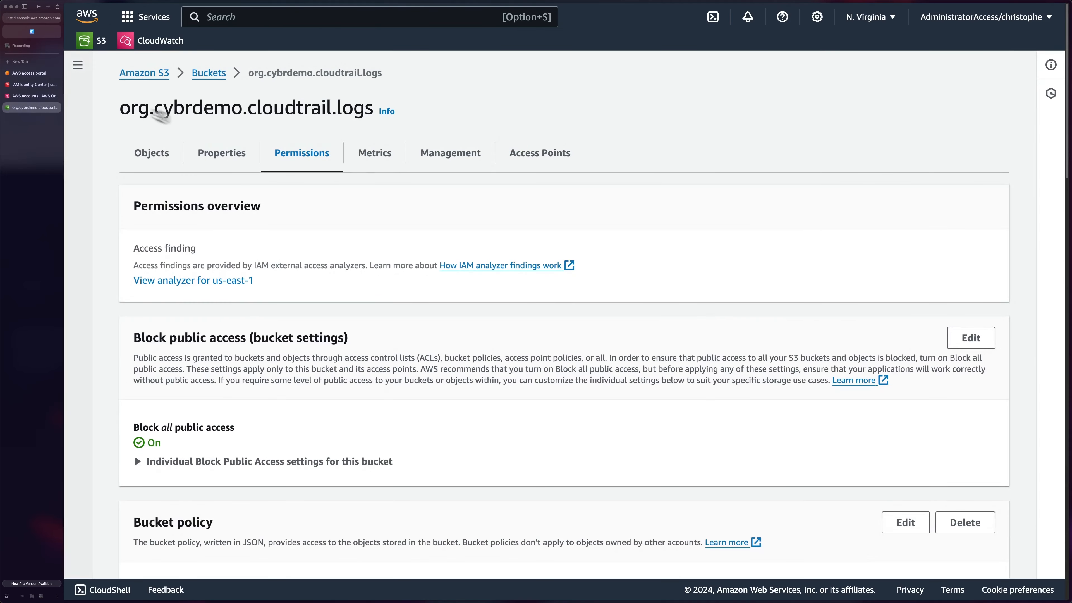
# Return to the AWS access portal and open the Security Tooling account's console with the AdministratorAccess role
pyautogui.click(29, 73)
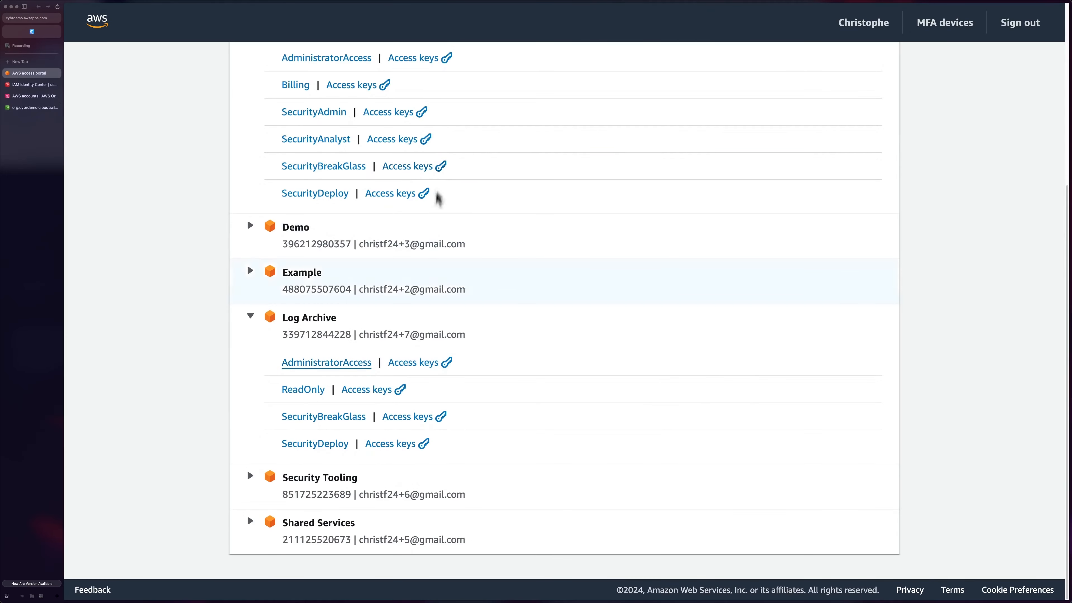
pyautogui.click(312, 485)
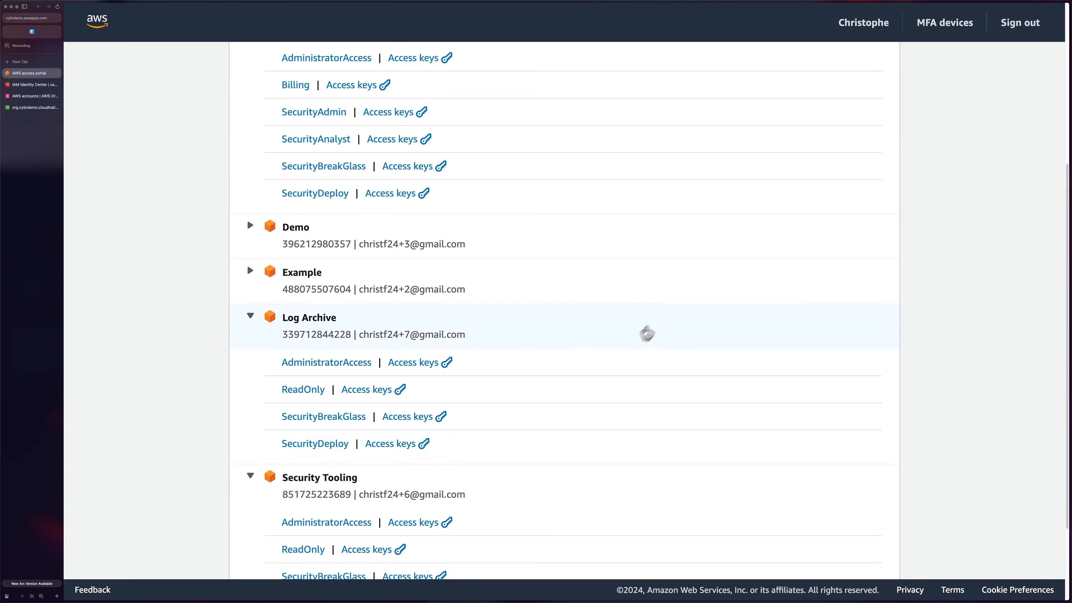
pyautogui.scroll(-3, 639, 340)
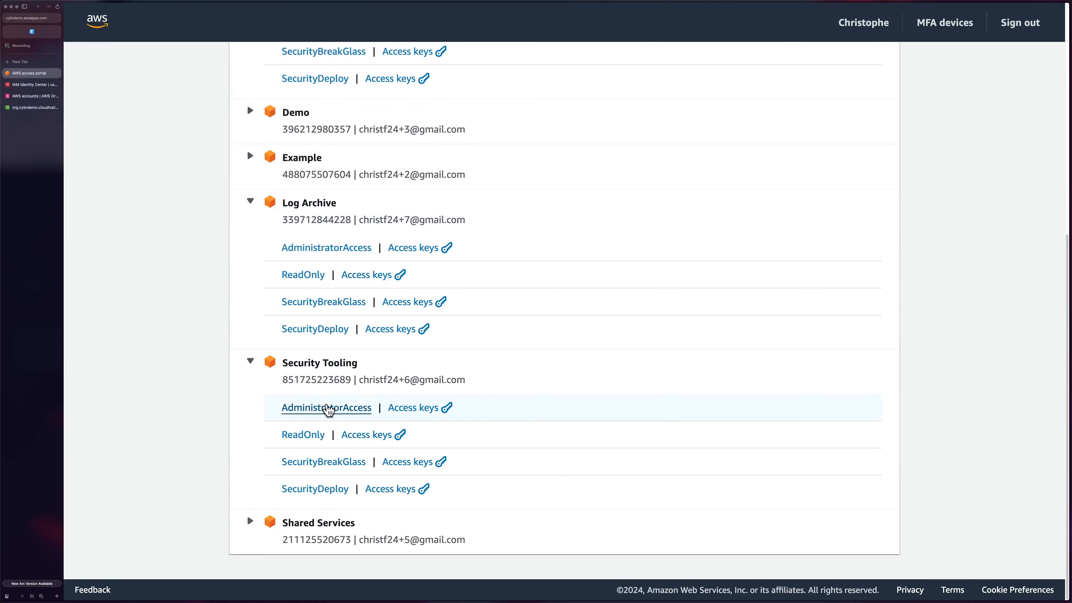
pyautogui.click(312, 409)
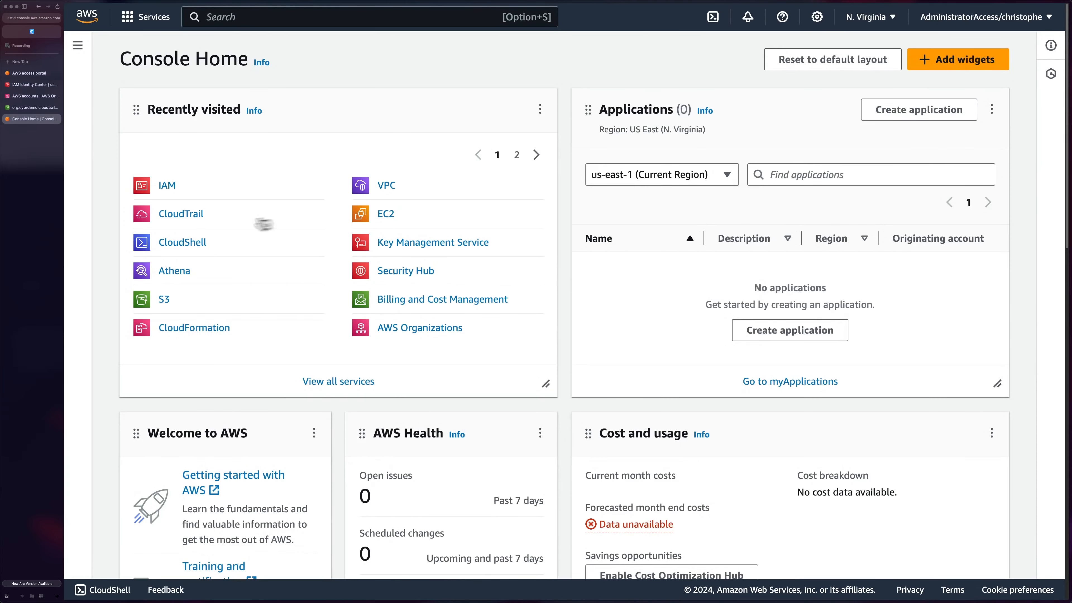
# Start creating a CloudTrail trail named dfgdfgdfgdfg and enable it for all accounts in the organization
pyautogui.click(198, 216)
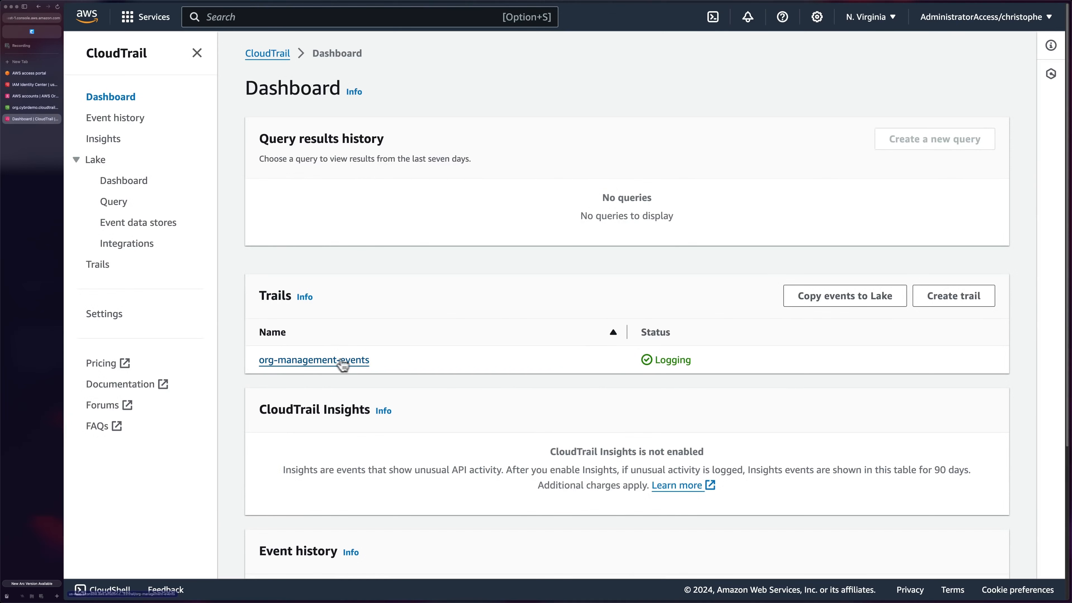
pyautogui.click(935, 304)
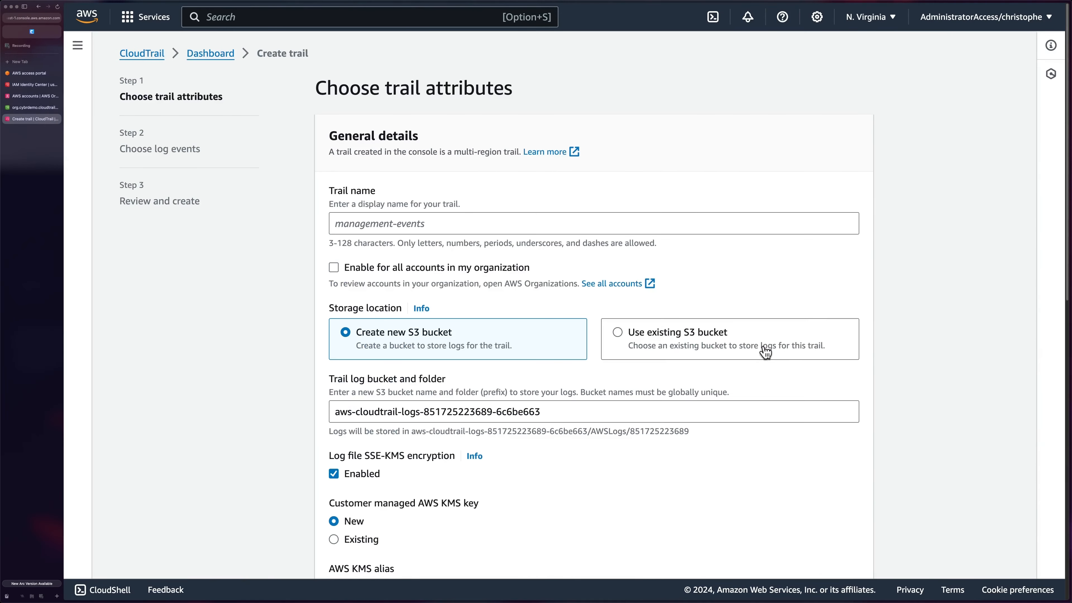
pyautogui.scroll(-2, 924, 334)
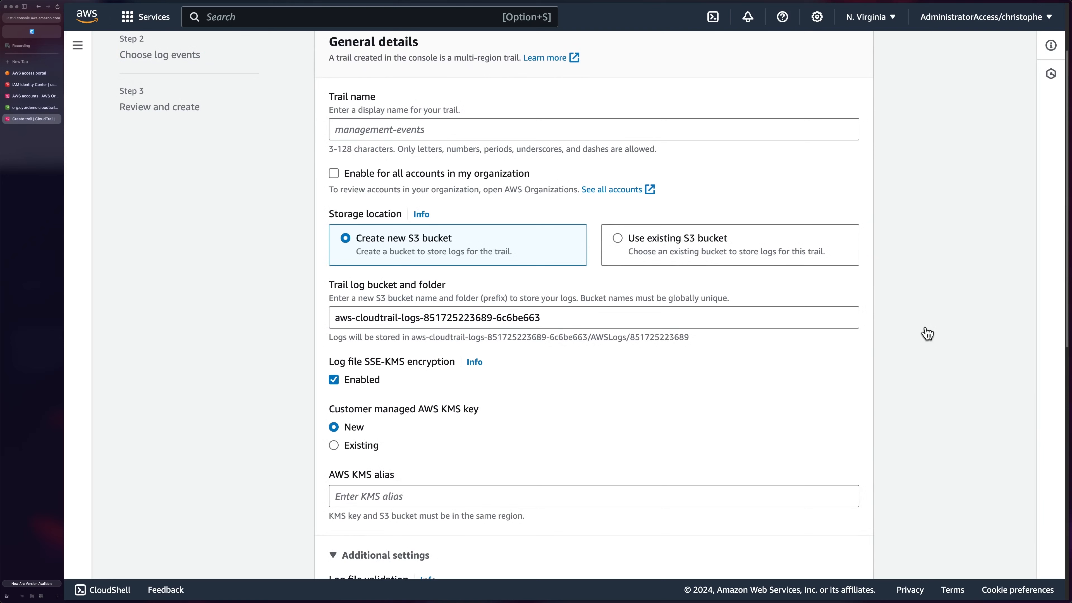
pyautogui.click(409, 131)
pyautogui.write('dfgdfgdfgdfg')
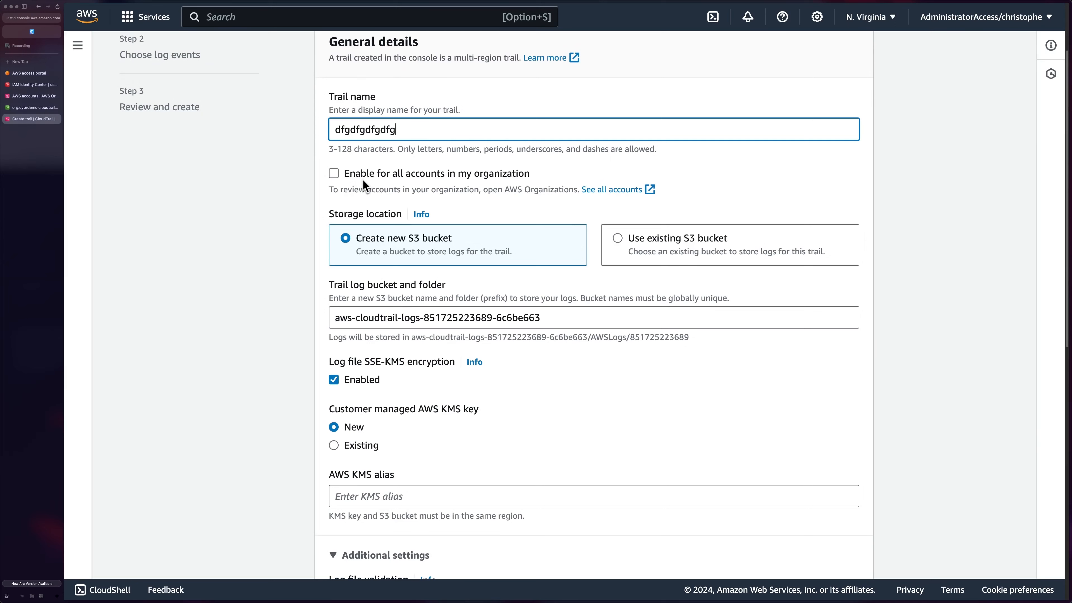
pyautogui.click(333, 174)
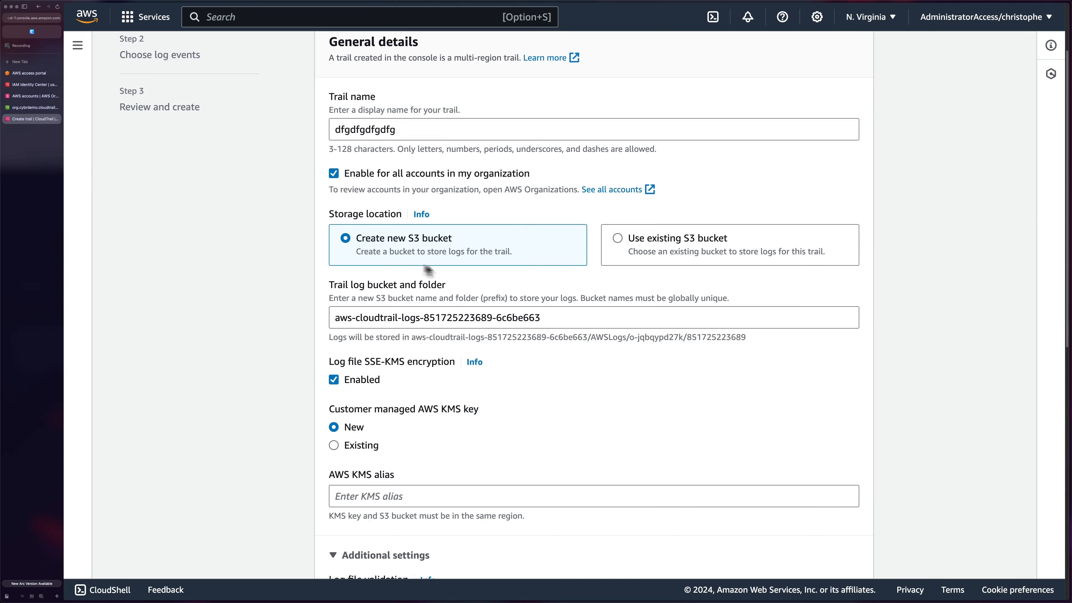
# Set the trail's storage location to the existing S3 bucket org.cybrdemo.cloudtrail.logs
pyautogui.click(610, 250)
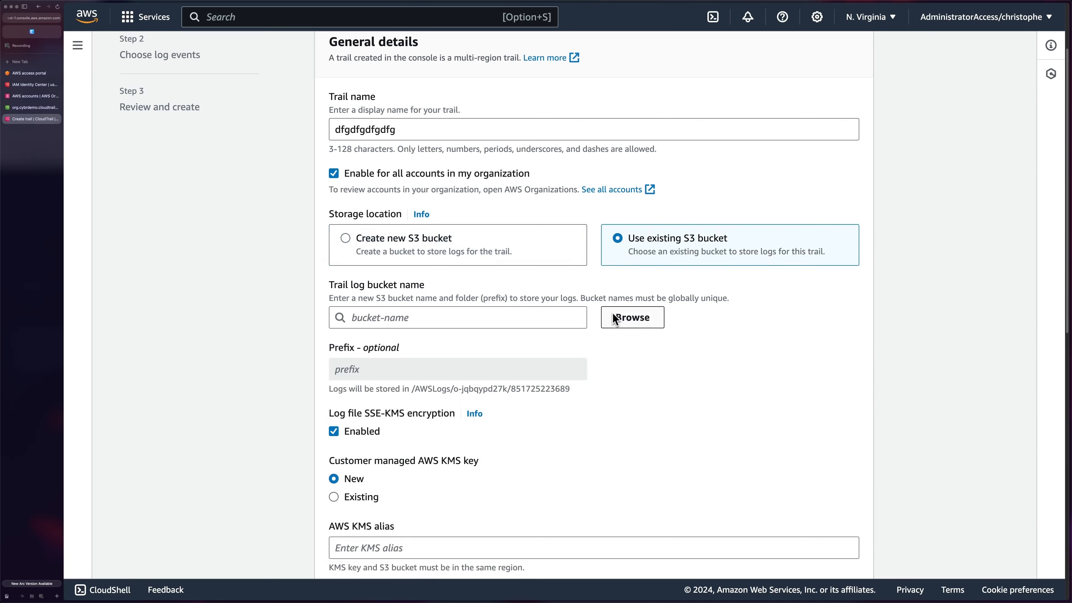
pyautogui.click(407, 318)
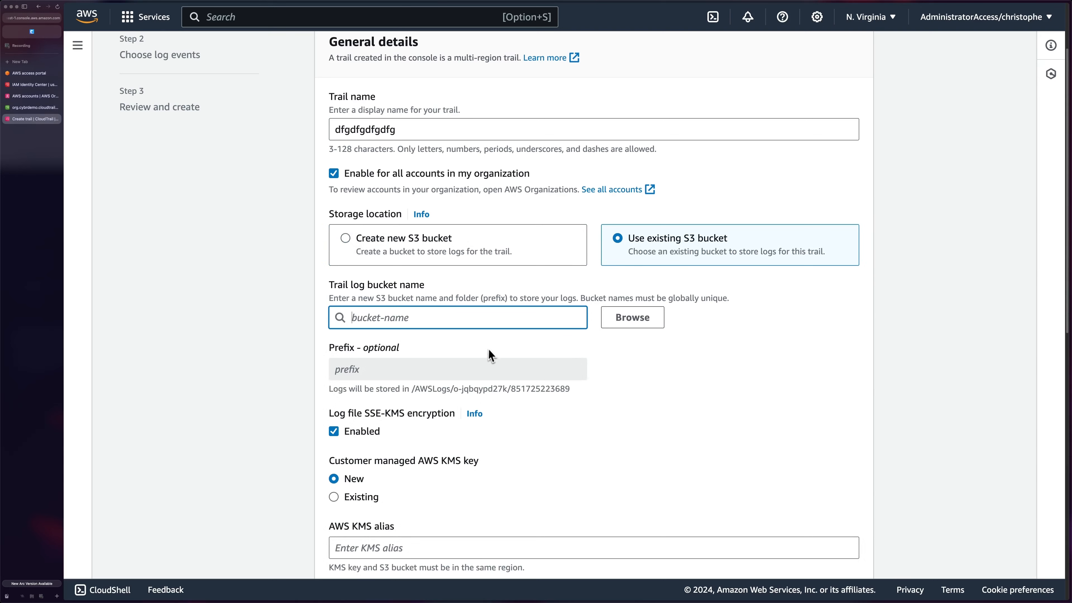
pyautogui.write('org.cybrdemo.cl')
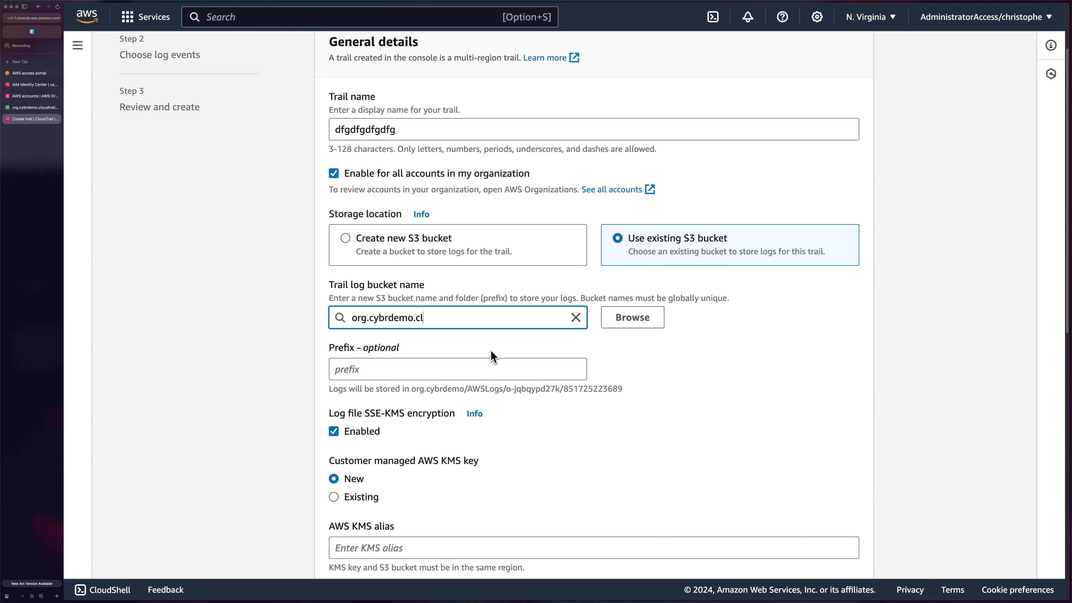
pyautogui.write('oudtrail.logs')
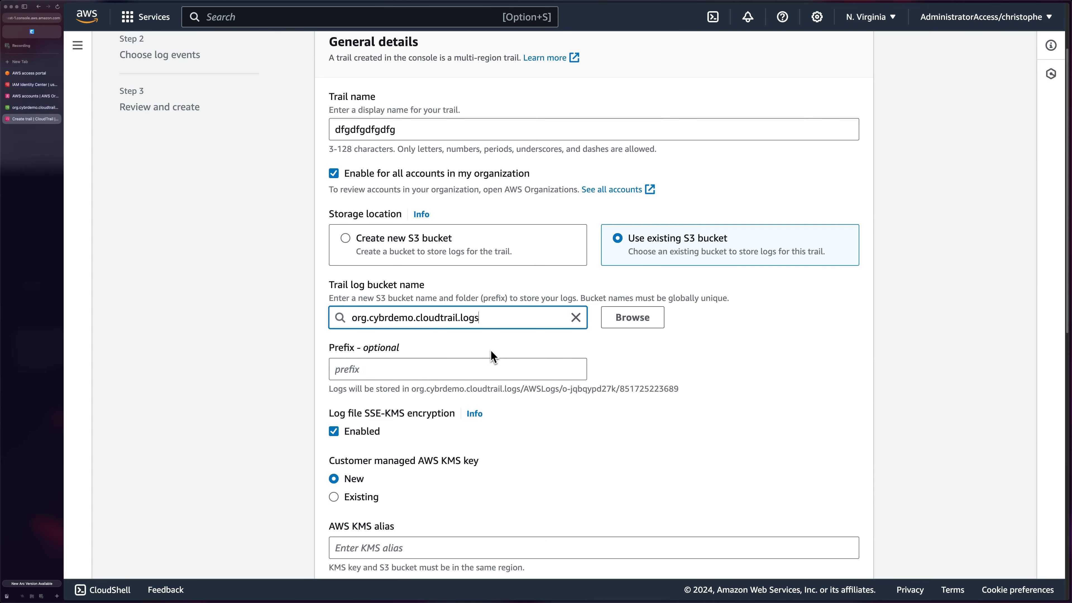
pyautogui.press('super+a')
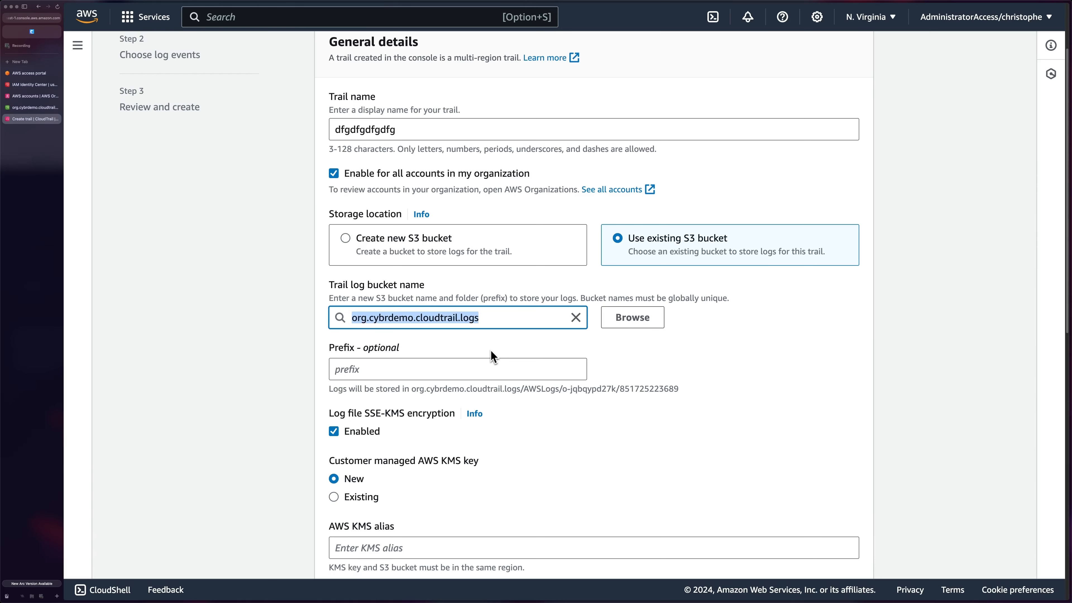
# Try the optional log prefix "prefx", check where it falls in the storage path, and clear it again
pyautogui.click(417, 372)
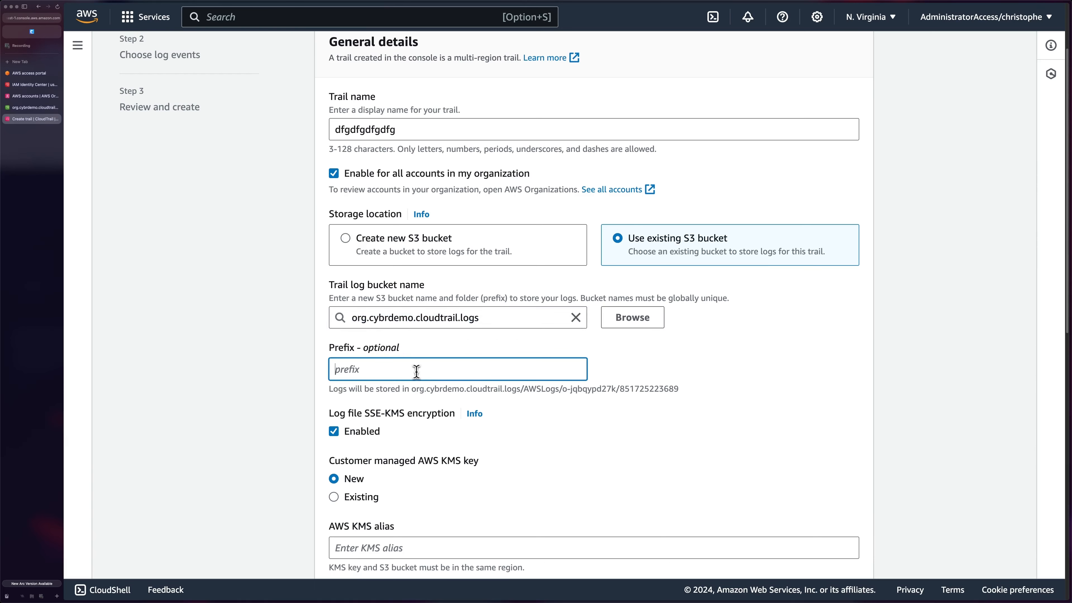
pyautogui.write('prefx')
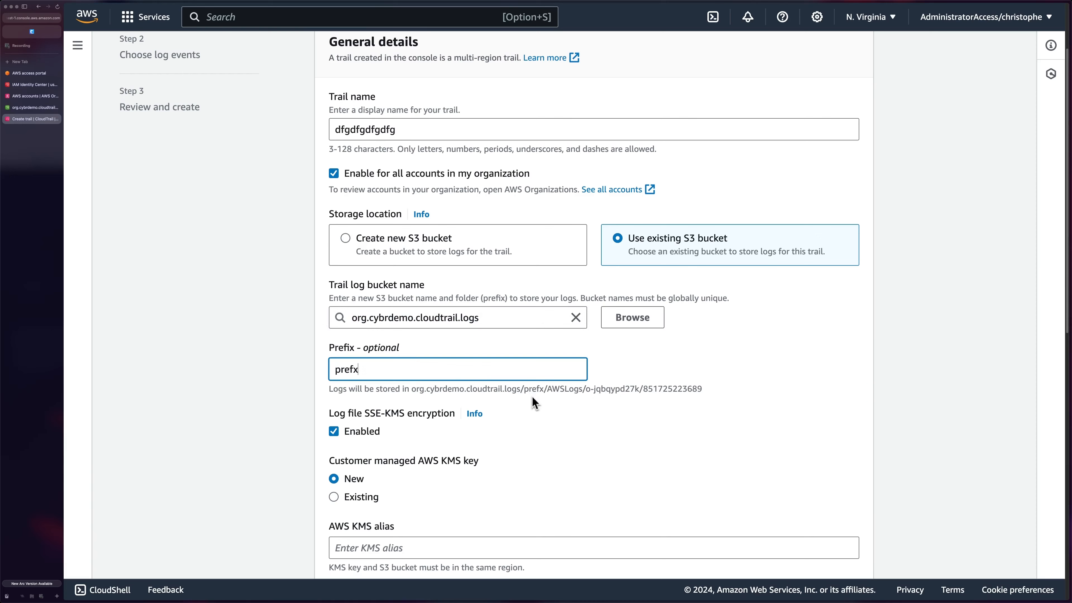
pyautogui.moveTo(526, 389); pyautogui.dragTo(552, 389)
pyautogui.doubleClick(393, 366)
pyautogui.press('BackSpace')
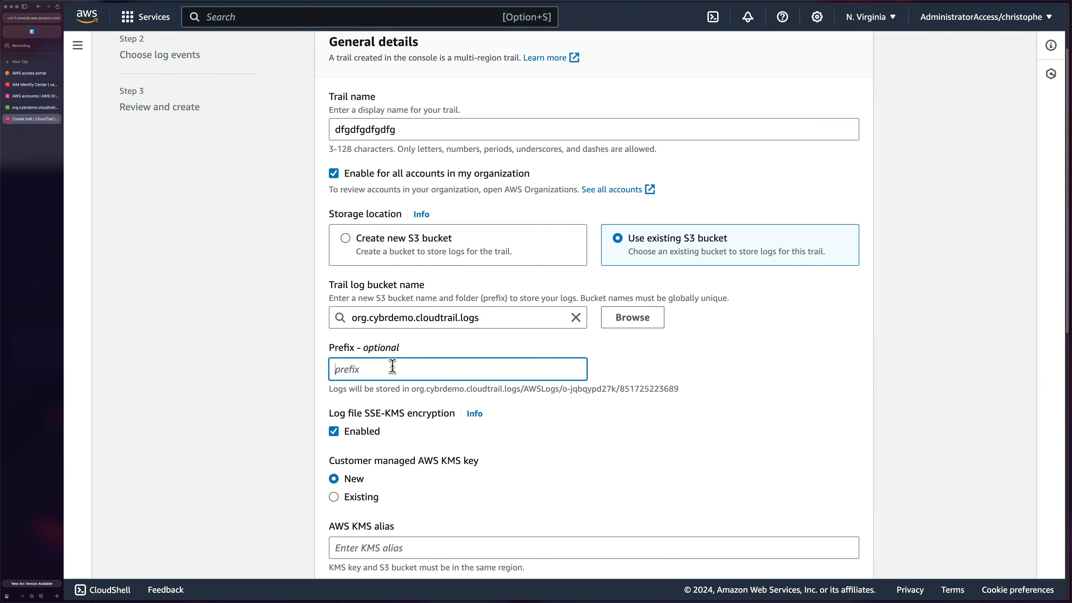
# Review the trail form's encryption, log file validation, SNS, CloudWatch Logs and tag options, and cancel the trail creation
pyautogui.scroll(-3, 591, 388)
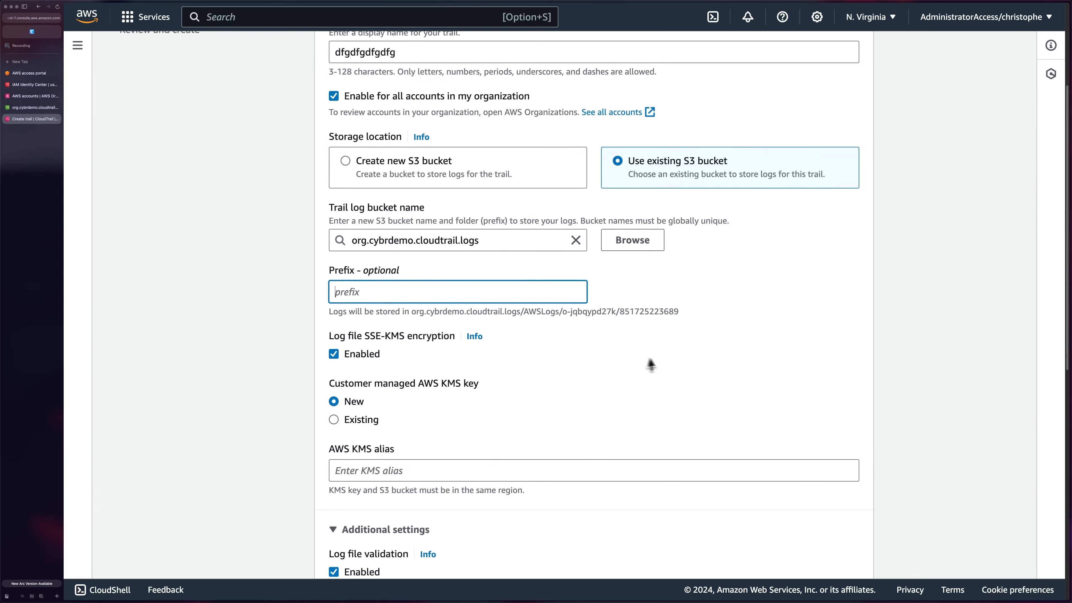
pyautogui.scroll(-3, 665, 359)
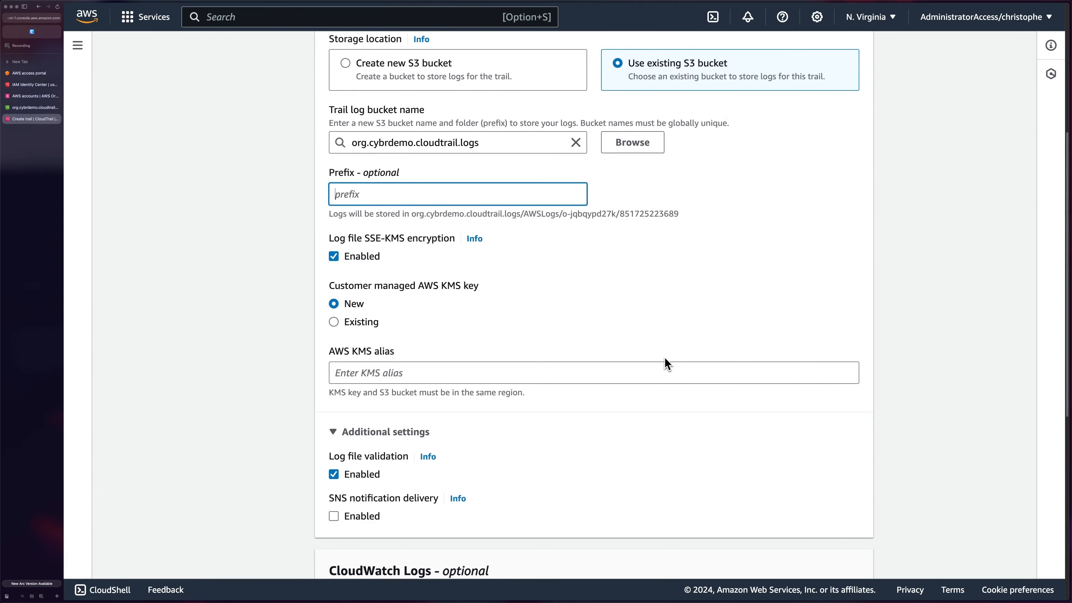
pyautogui.scroll(-2, 665, 359)
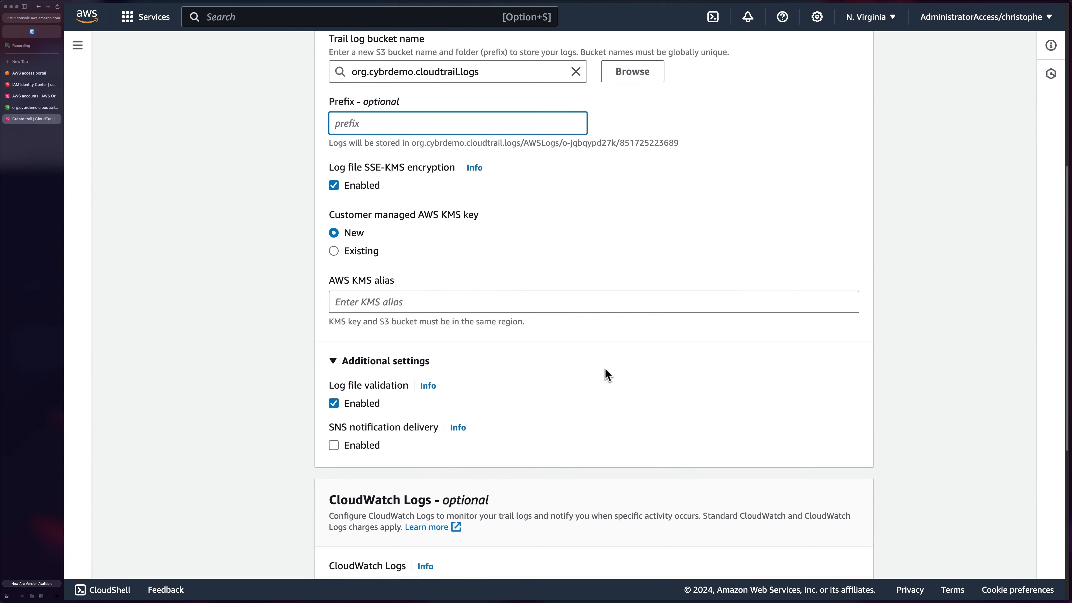
pyautogui.scroll(-2, 590, 372)
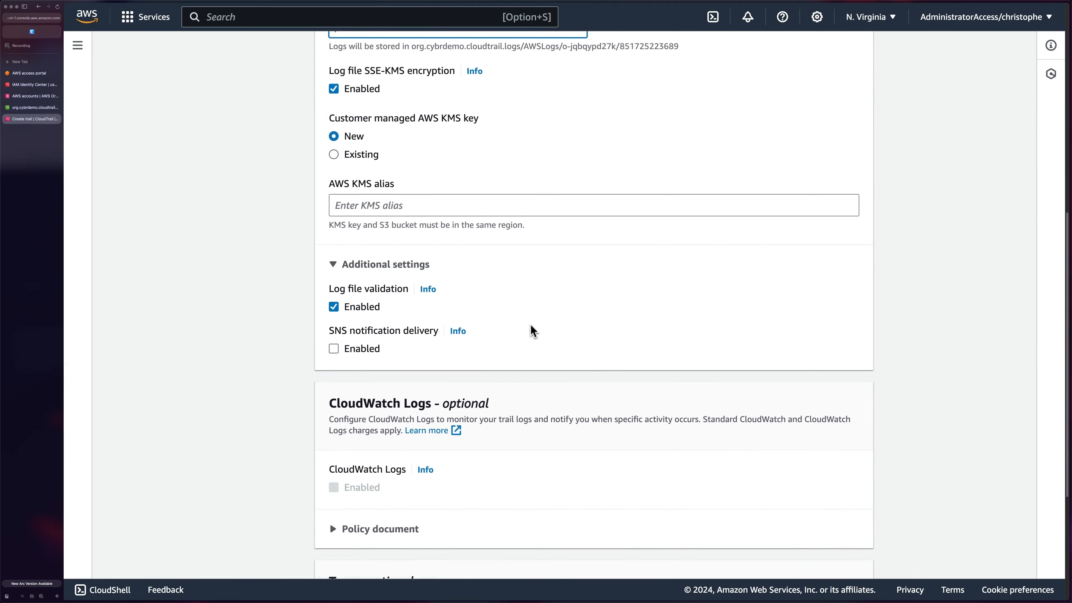
pyautogui.scroll(-1, 530, 342)
pyautogui.scroll(-2, 529, 346)
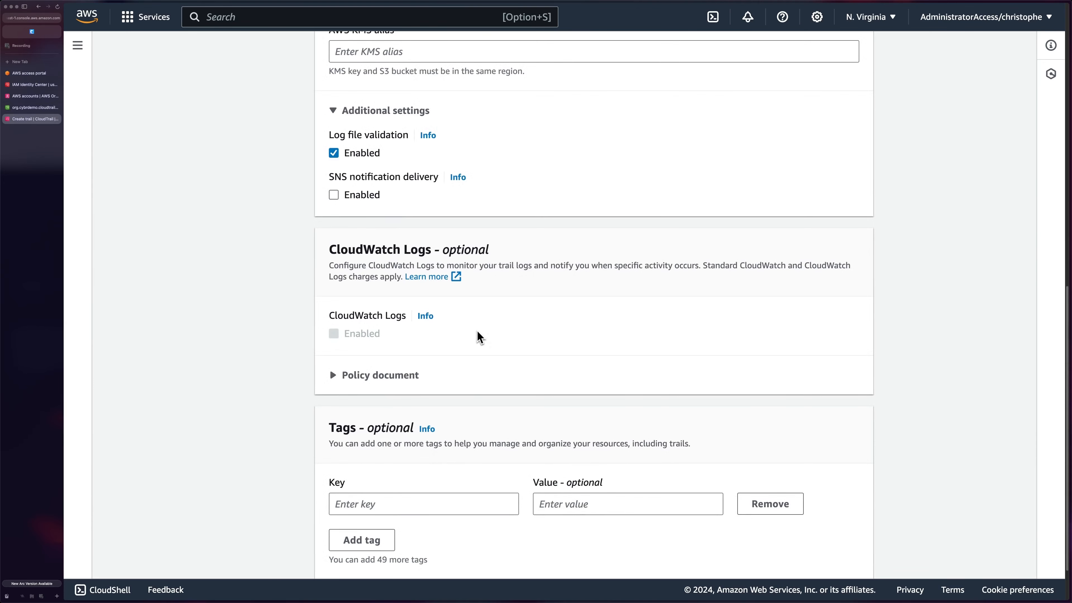
pyautogui.scroll(-1, 321, 383)
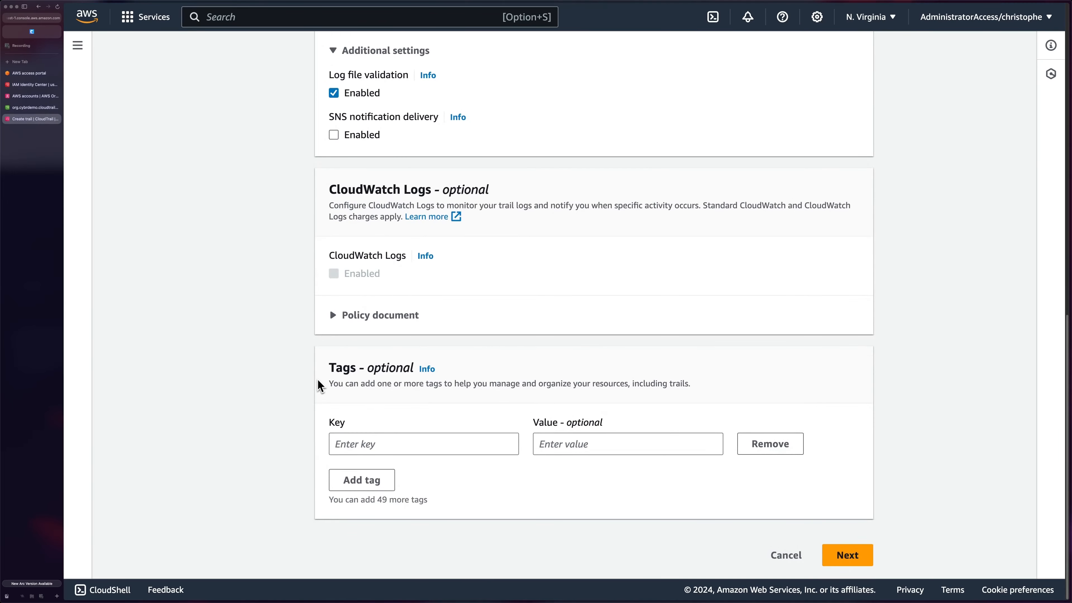
pyautogui.click(765, 552)
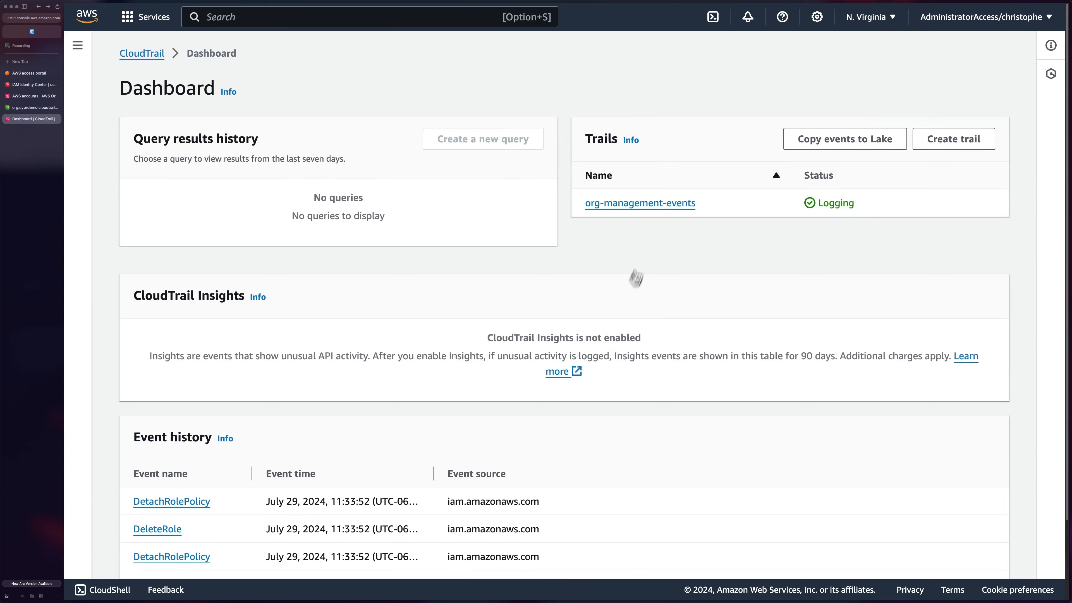
# Open the existing org-management-events trail and review its general details, management events, data events and Insights events settings
pyautogui.click(626, 204)
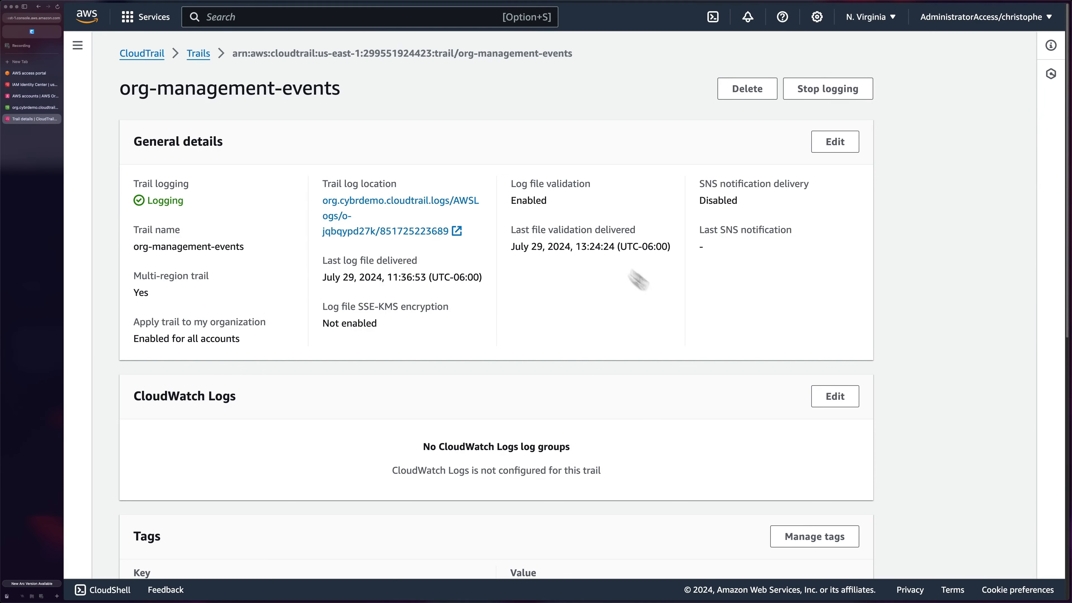
pyautogui.scroll(-9, 702, 333)
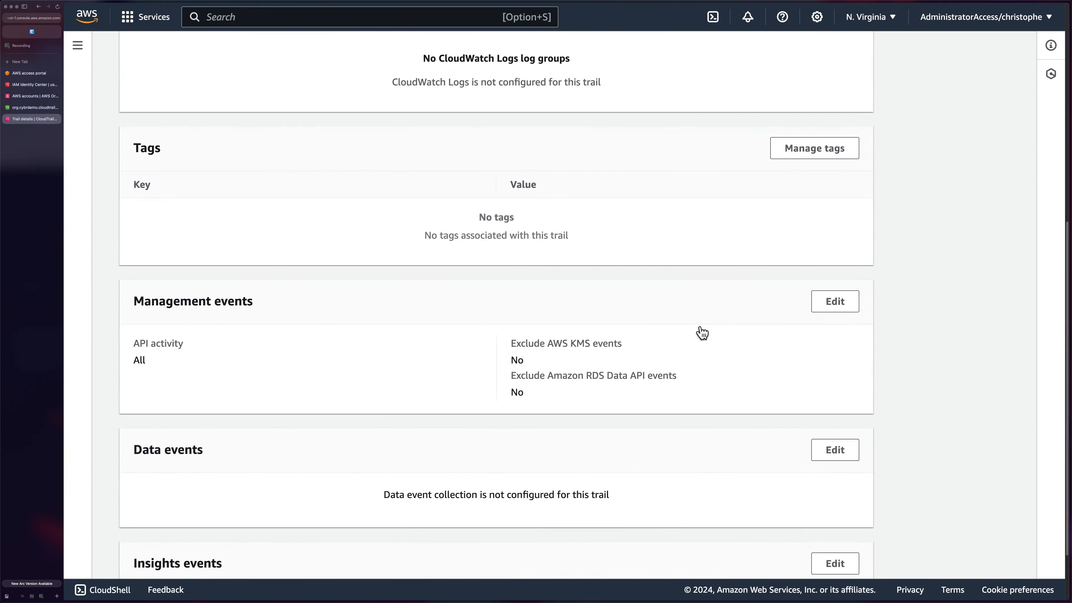
pyautogui.scroll(-2, 701, 332)
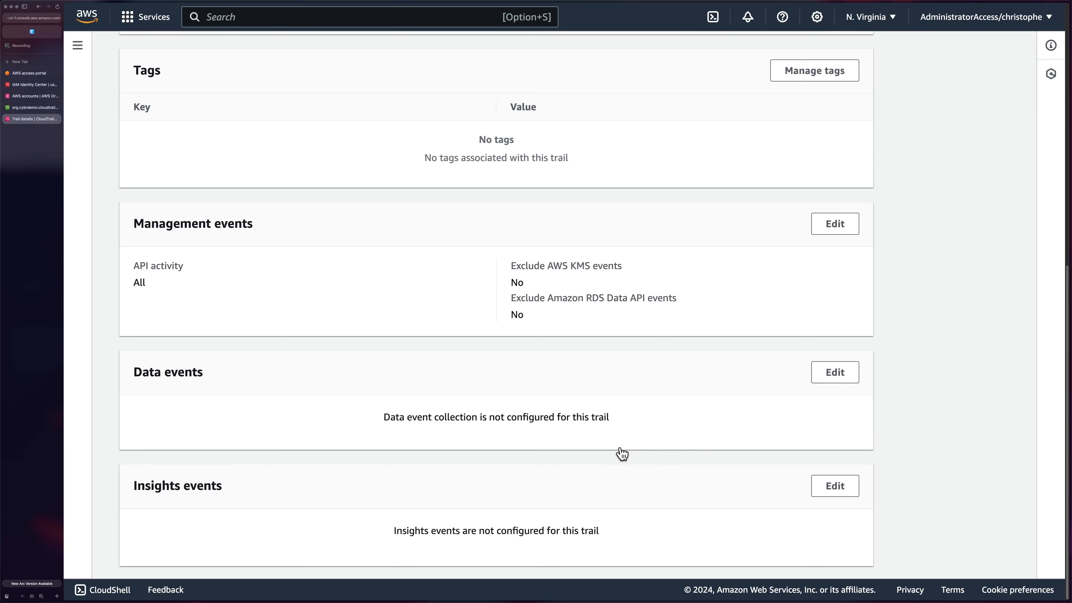
# From the AWS access portal, open the Log Archive account with the ReadOnly role and go to its S3 bucket org.cybrdemo.cloudtrail.logs
pyautogui.click(29, 73)
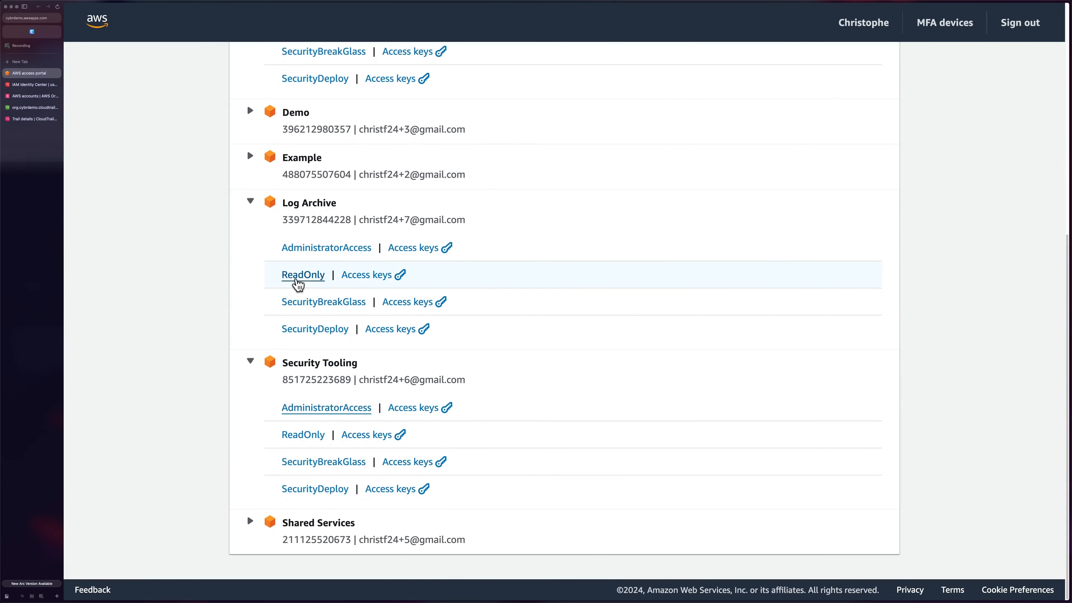
pyautogui.click(296, 280)
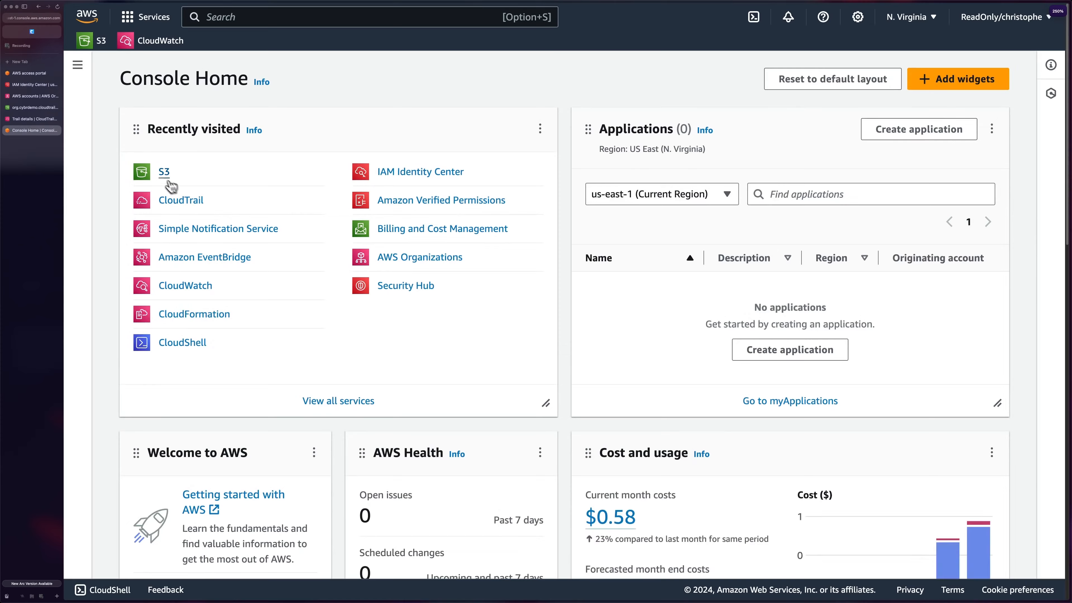
pyautogui.click(163, 175)
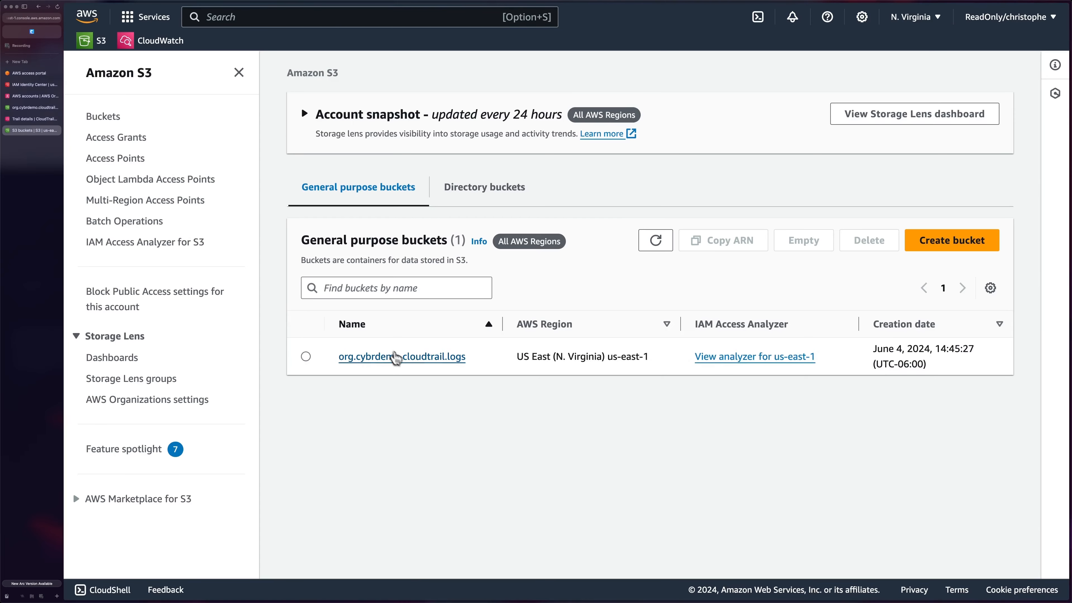
pyautogui.click(407, 358)
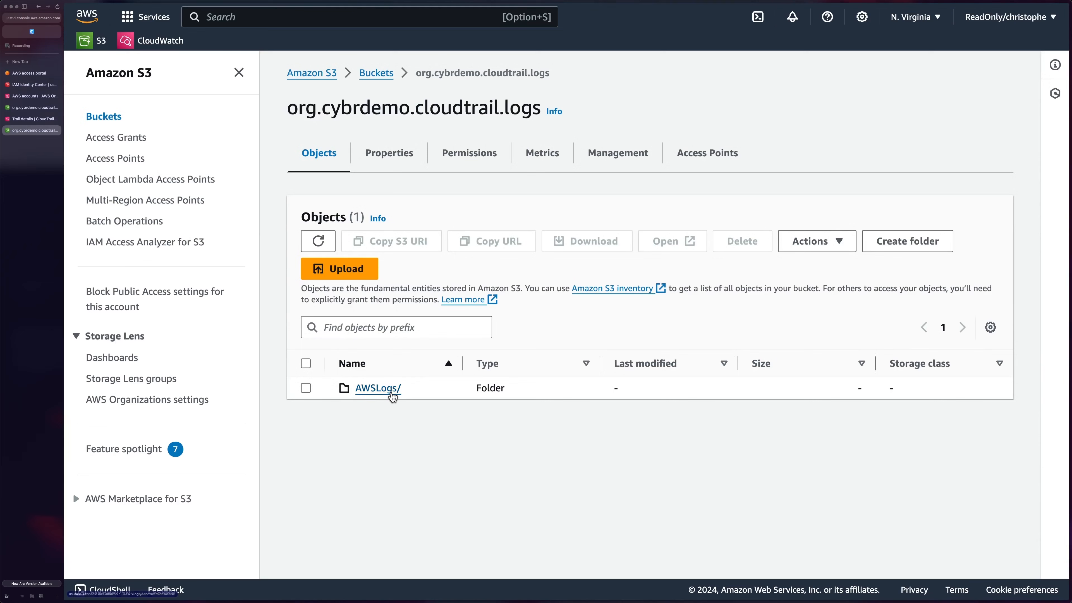
# Open the organization ID folder under AWSLogs and compare its account folders with the signed-in account's ID
pyautogui.click(392, 397)
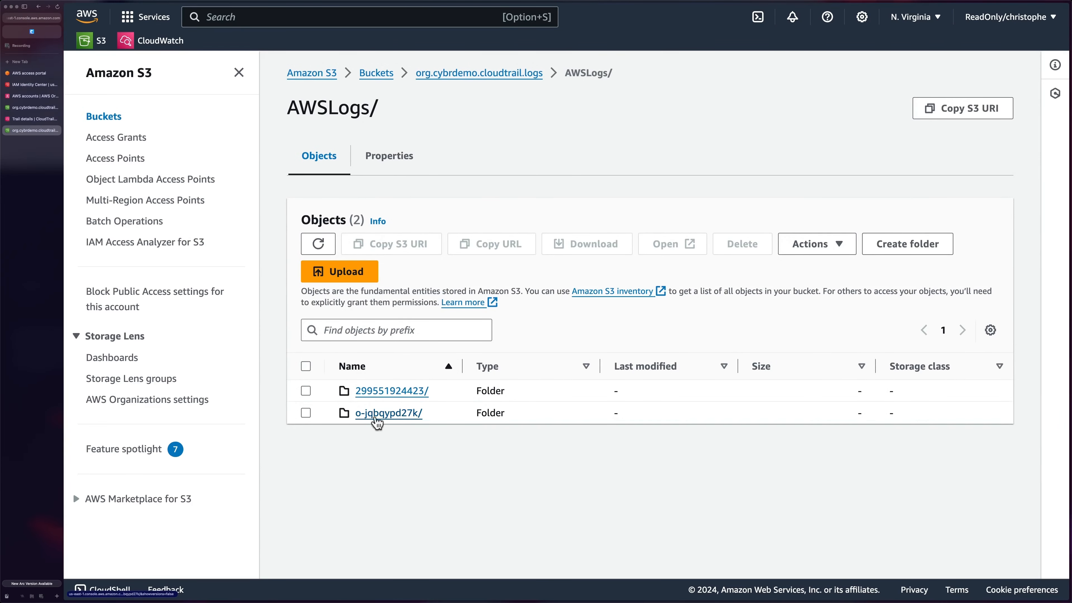
pyautogui.click(390, 415)
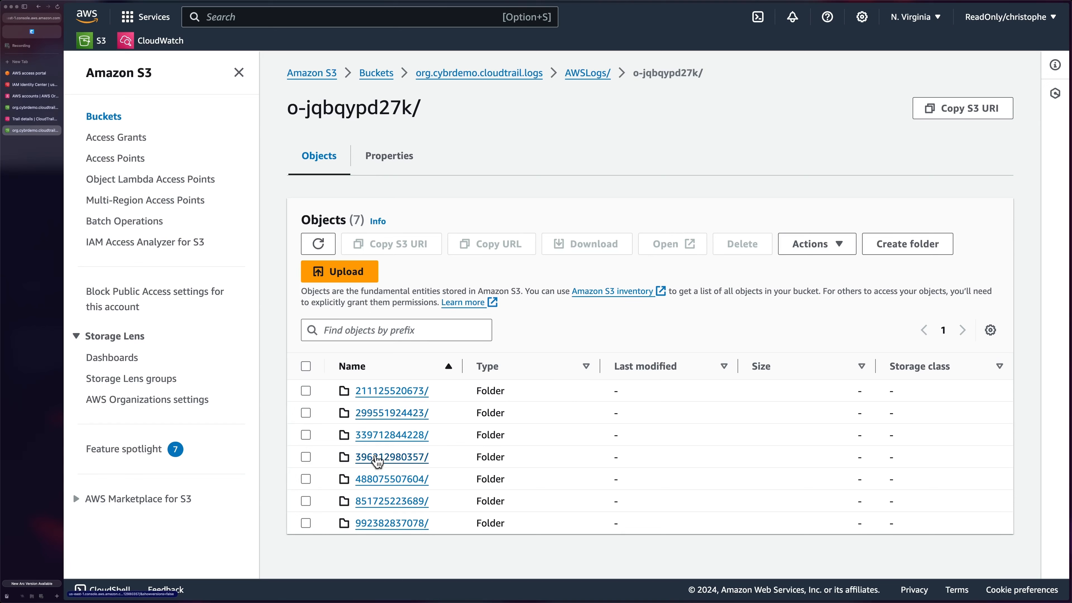
pyautogui.click(992, 19)
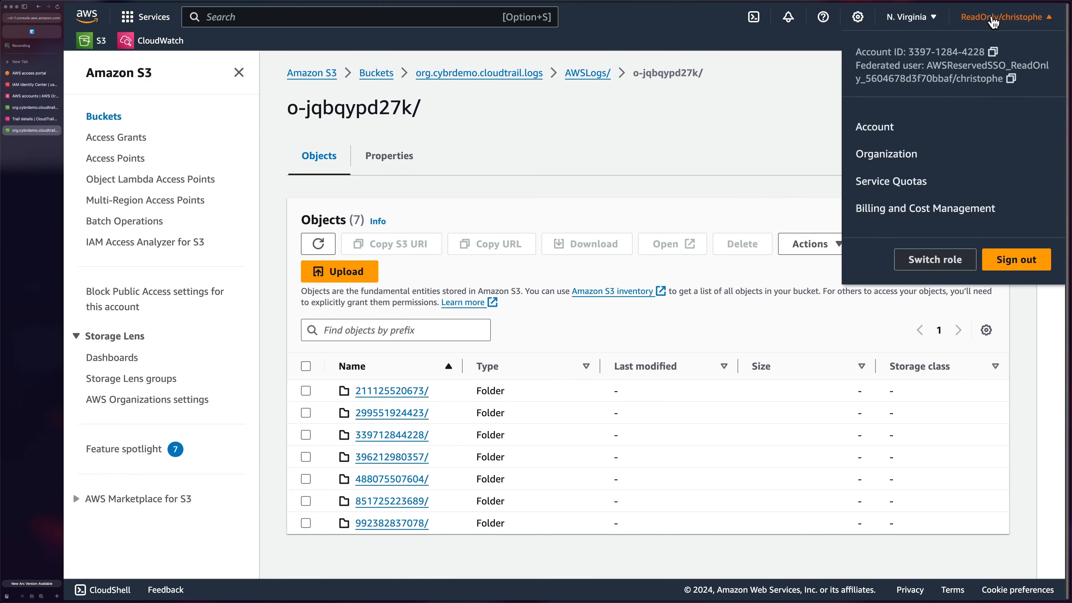
pyautogui.click(993, 19)
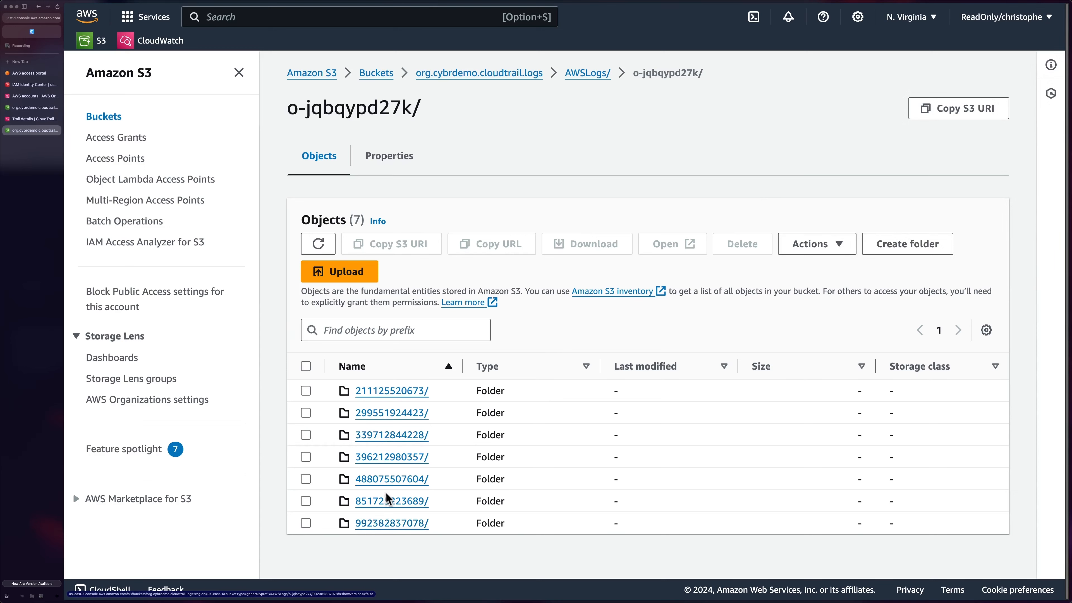
# Open the Demo account's log folder, look over the region folders in CloudTrail-Digest, and return to the account folder
pyautogui.click(381, 457)
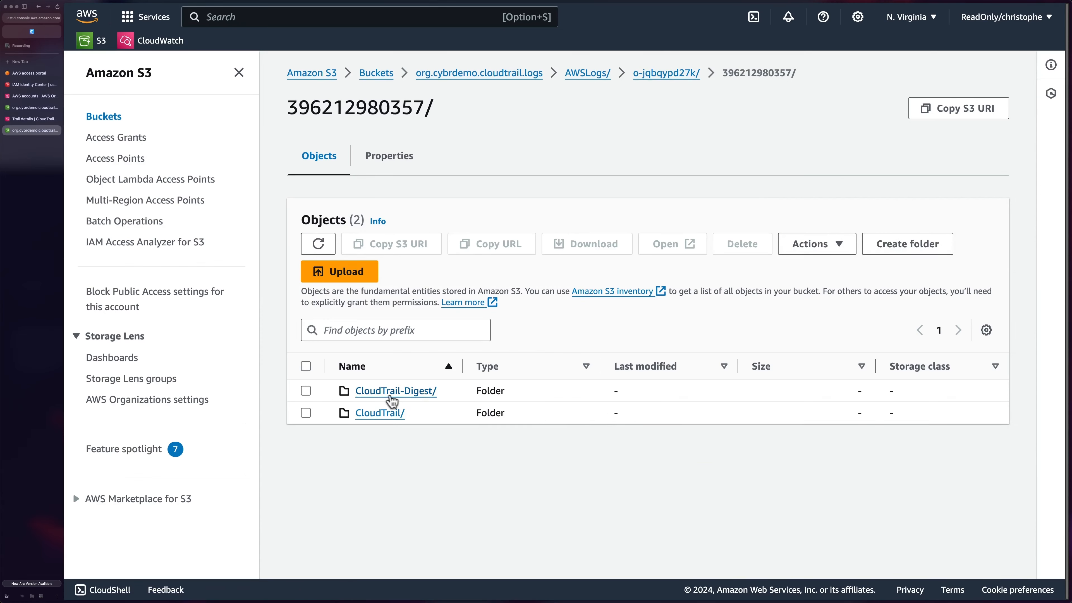
pyautogui.click(412, 393)
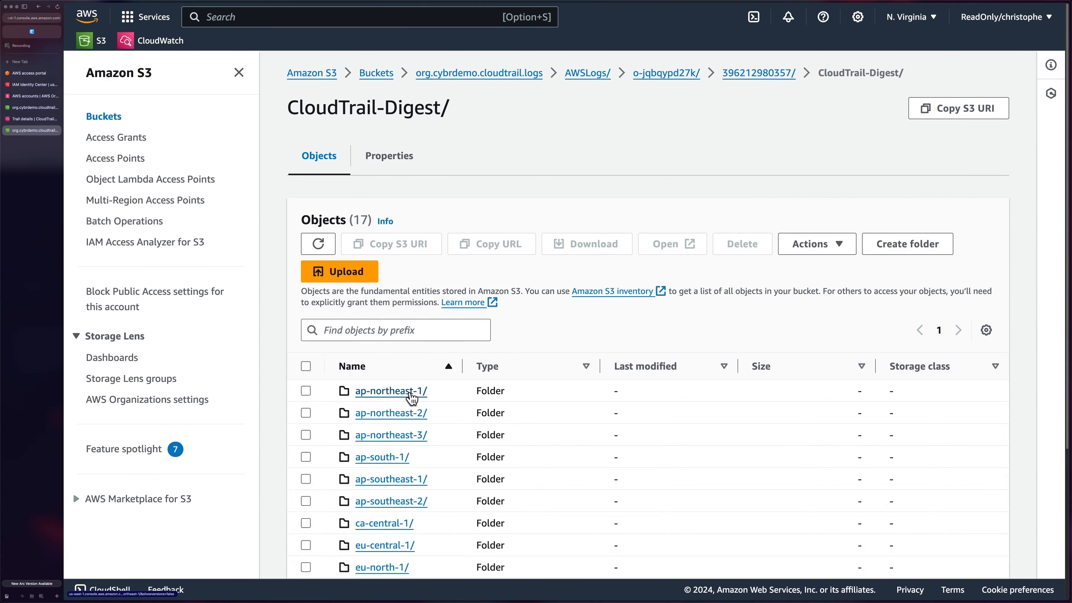
pyautogui.scroll(-2, 411, 401)
pyautogui.press('super+bracketleft')
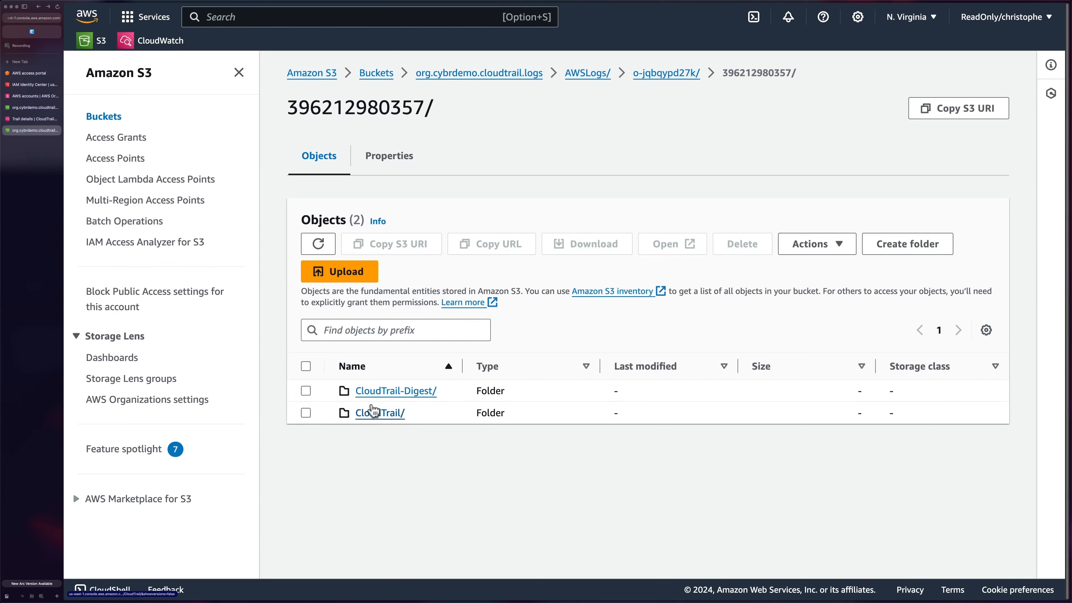
# Browse the Demo account's CloudTrail log files for us-east-1 in the 2024/07/29 folder
pyautogui.click(373, 412)
pyautogui.scroll(-5, 473, 477)
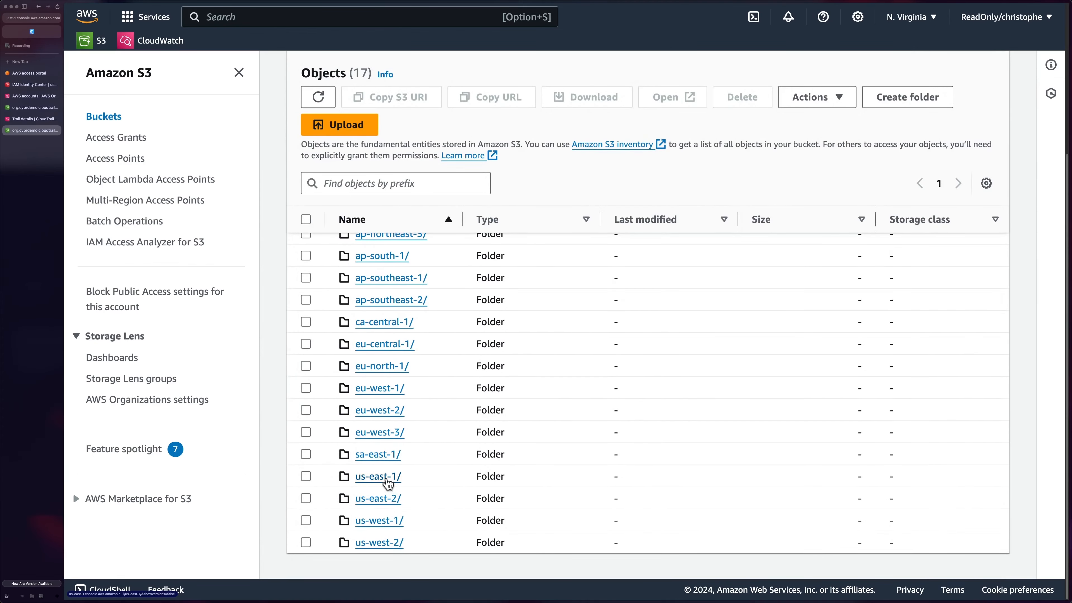
pyautogui.click(388, 482)
pyautogui.click(366, 391)
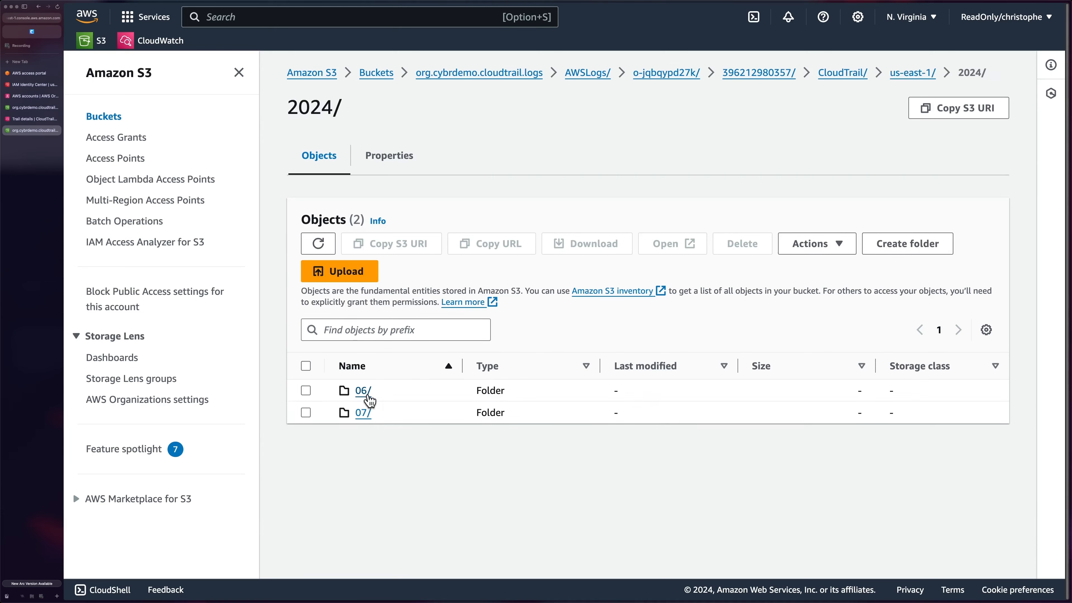
pyautogui.click(363, 412)
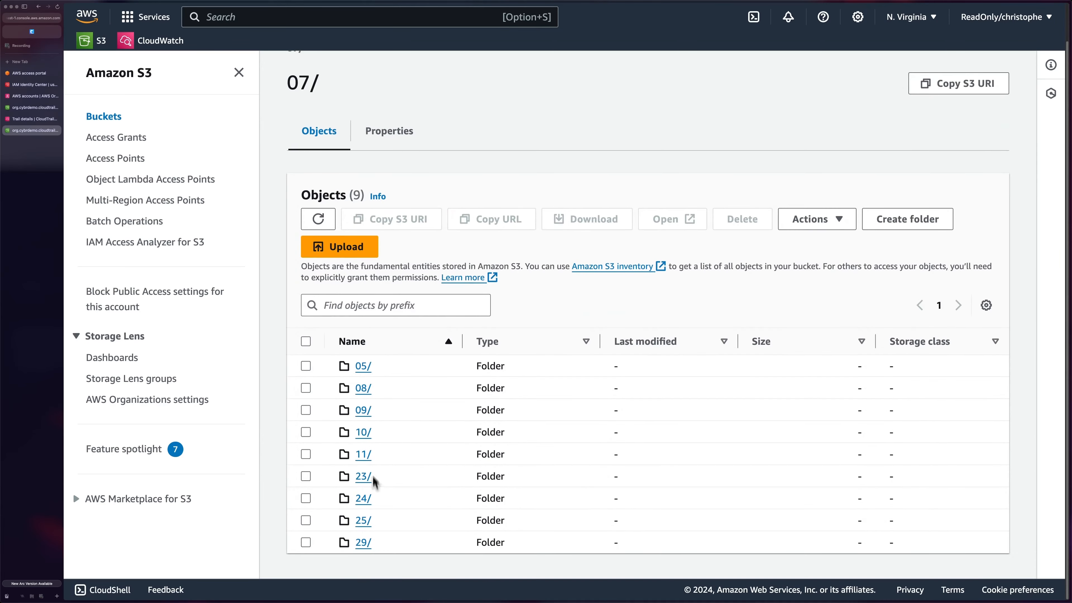
pyautogui.click(364, 543)
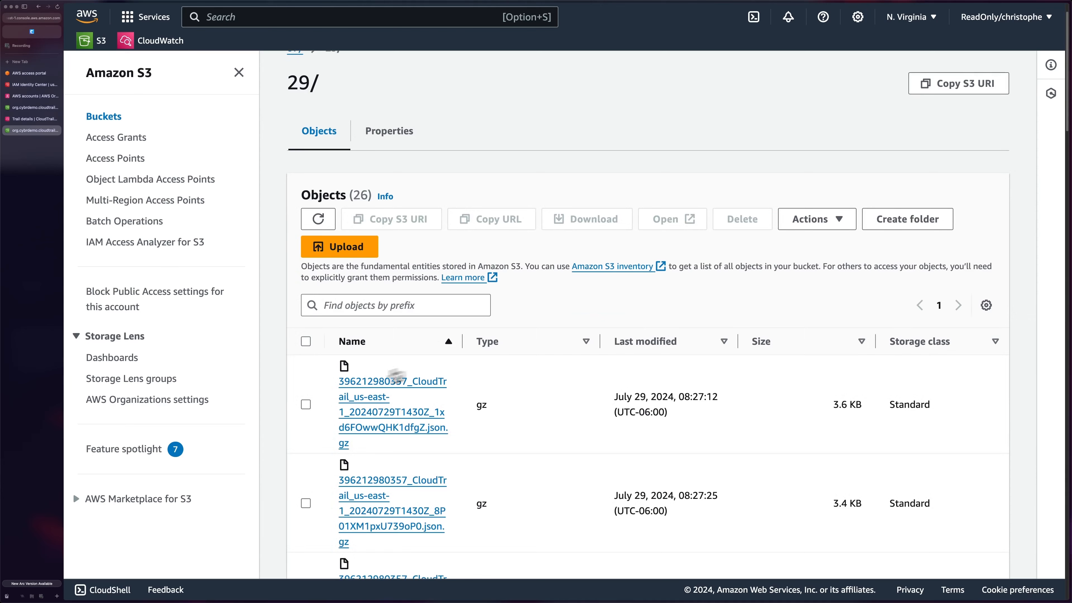
pyautogui.scroll(-3, 544, 401)
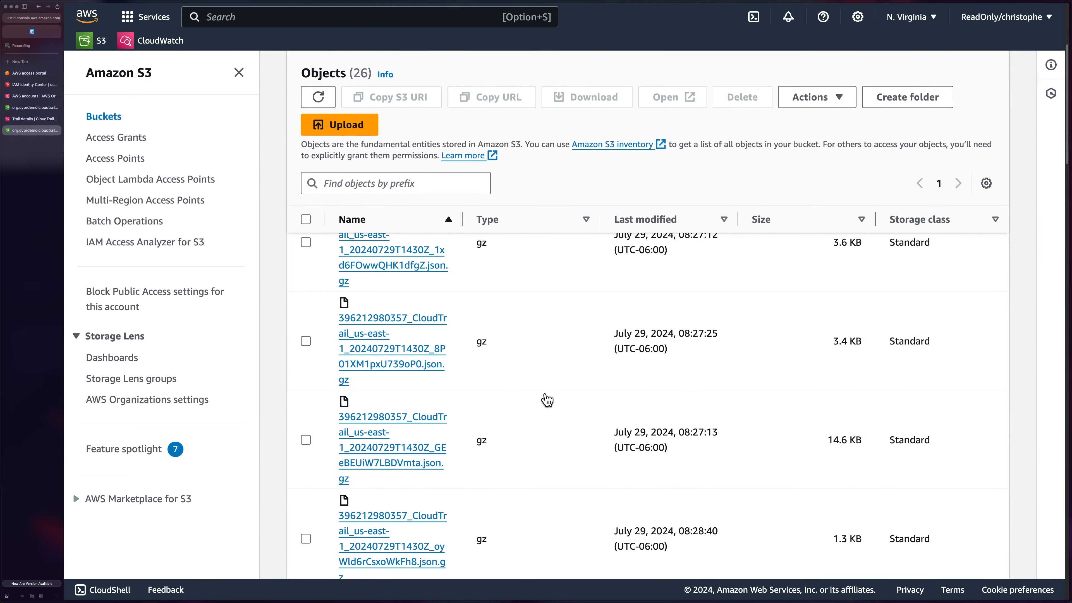
pyautogui.scroll(5, 547, 399)
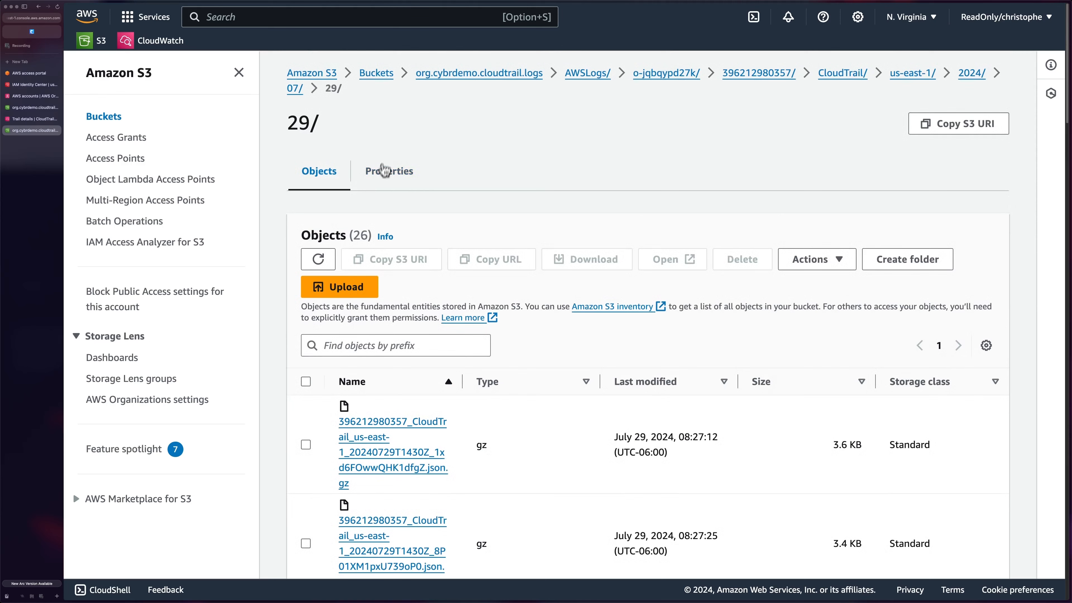
# Return to the Demo account's folder and examine its CloudTrail-Digest files for us-east-1 under 2024/07/29
pyautogui.click(844, 74)
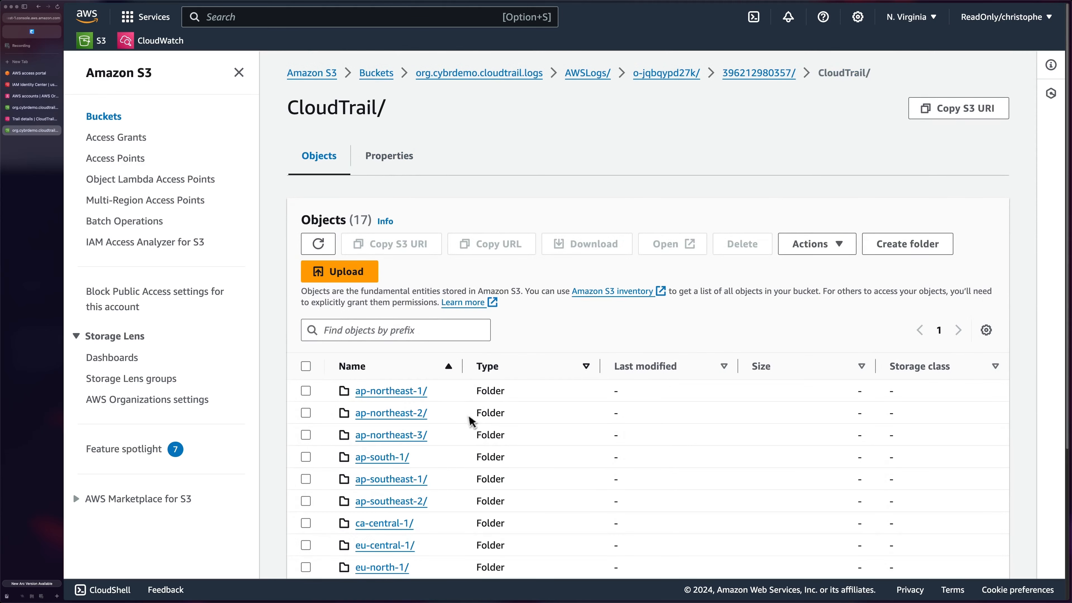
pyautogui.click(770, 75)
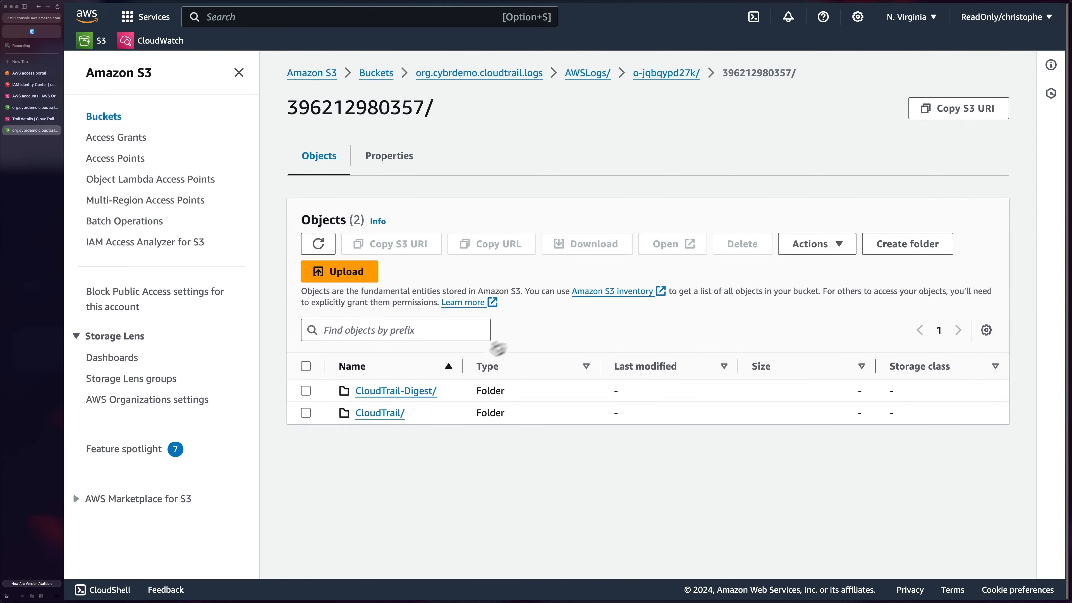
pyautogui.click(399, 391)
pyautogui.scroll(-3, 421, 440)
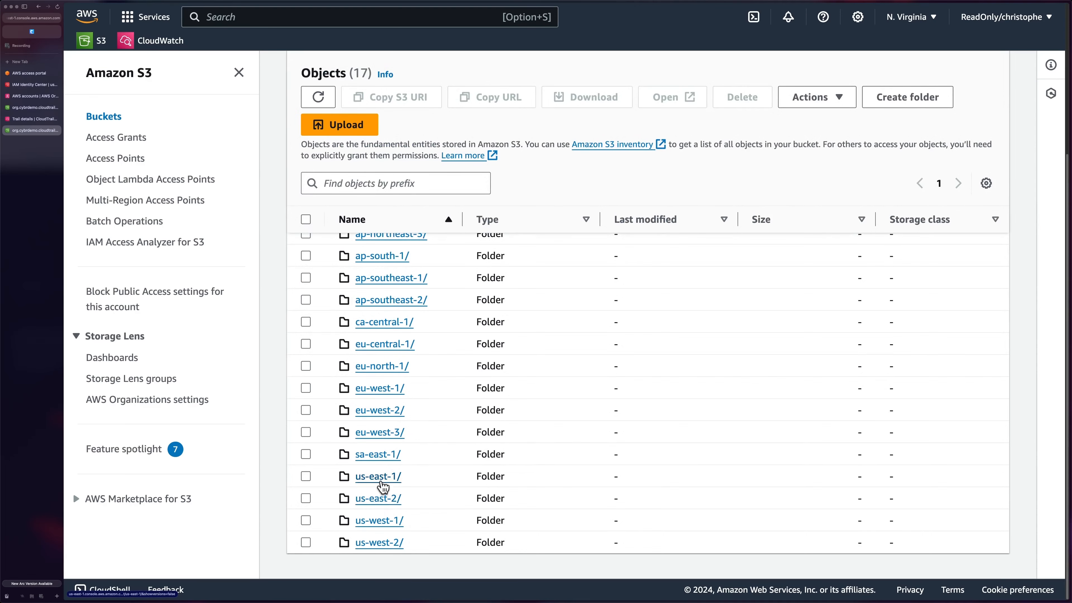
pyautogui.click(380, 479)
pyautogui.click(371, 393)
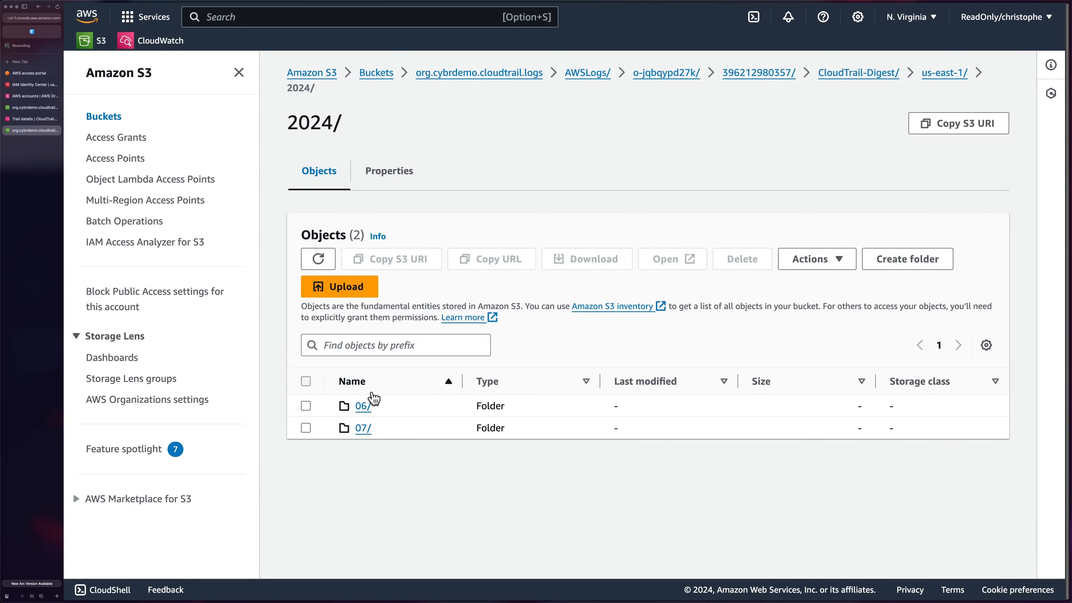
pyautogui.click(364, 428)
pyautogui.scroll(-1, 395, 460)
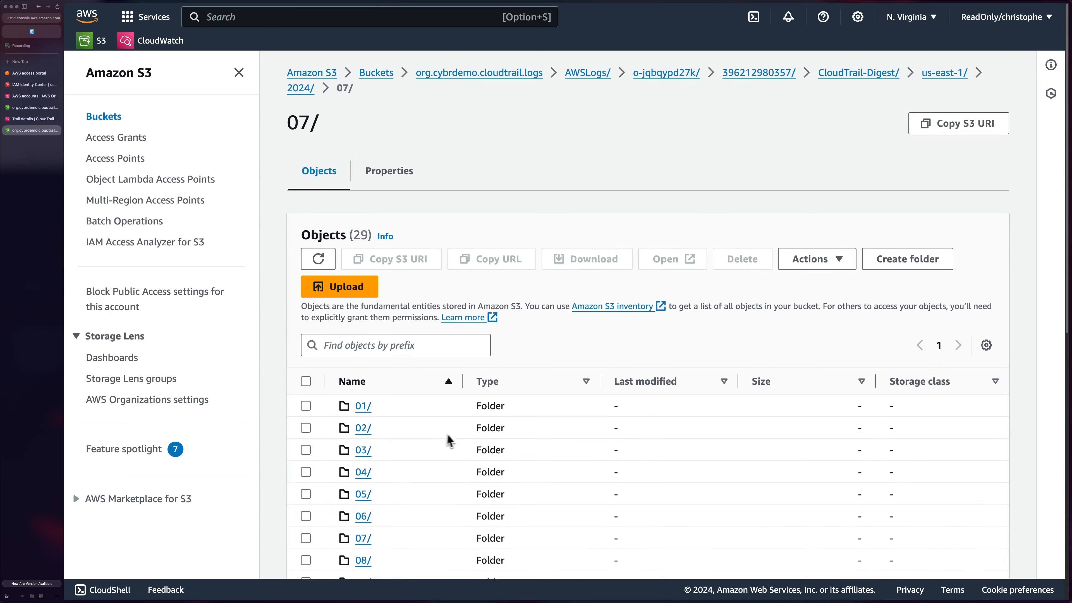
pyautogui.scroll(-10, 384, 506)
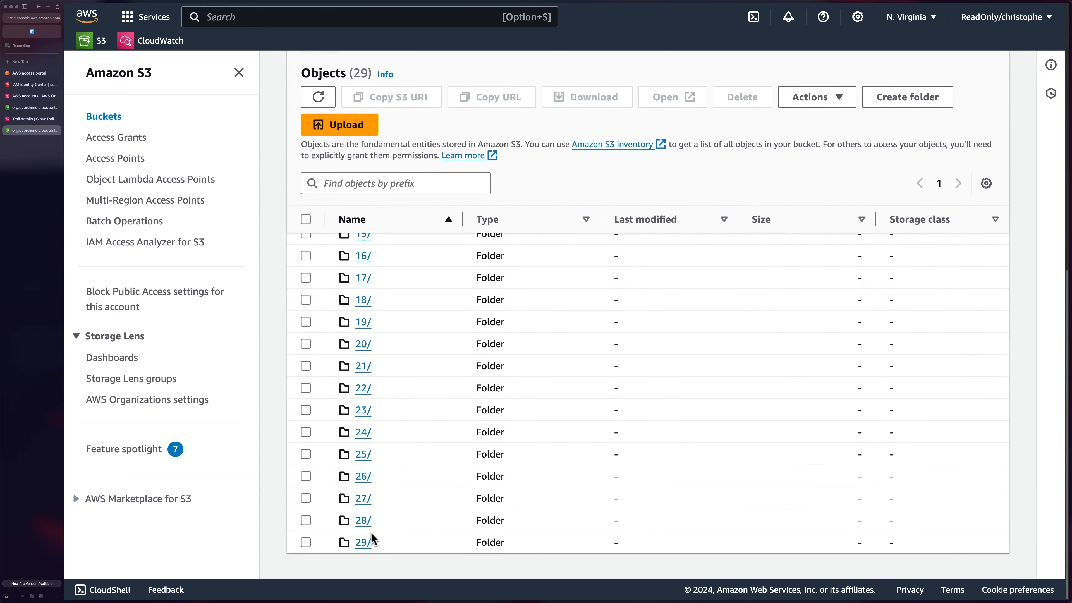
pyautogui.click(369, 549)
pyautogui.scroll(-8, 548, 428)
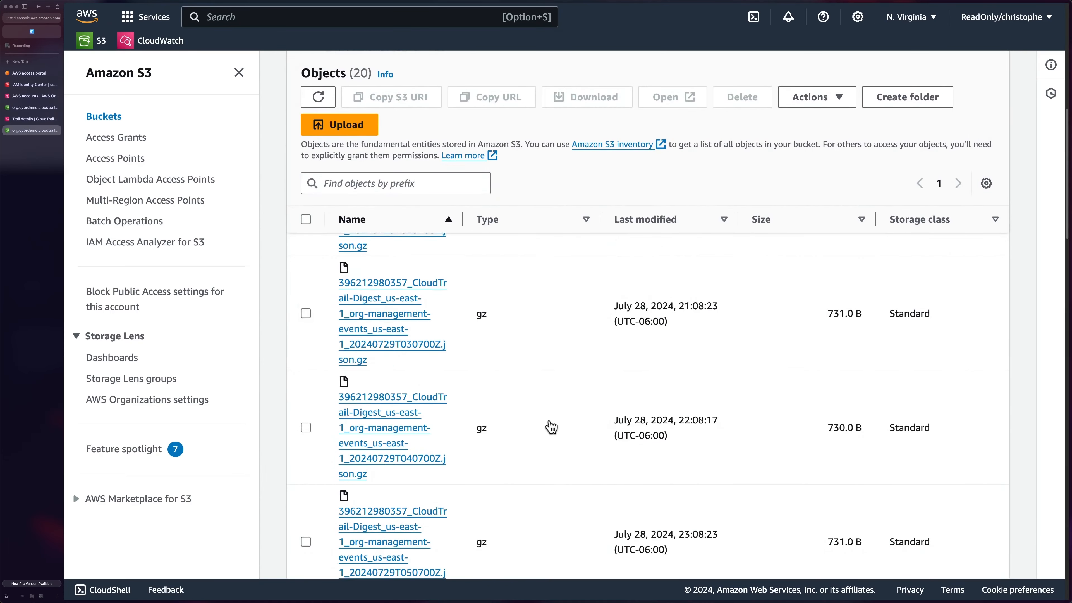
pyautogui.scroll(10, 550, 426)
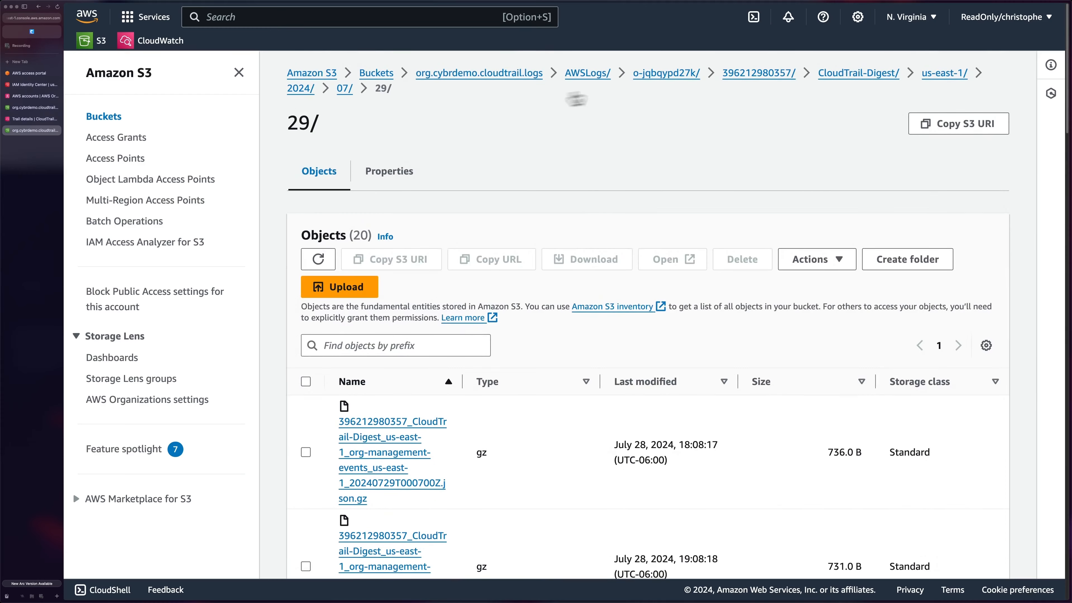
# Go back up from the digest files through the organization ID and AWSLogs folders to the root of the org.cybrdemo.cloudtrail.logs bucket
pyautogui.click(670, 81)
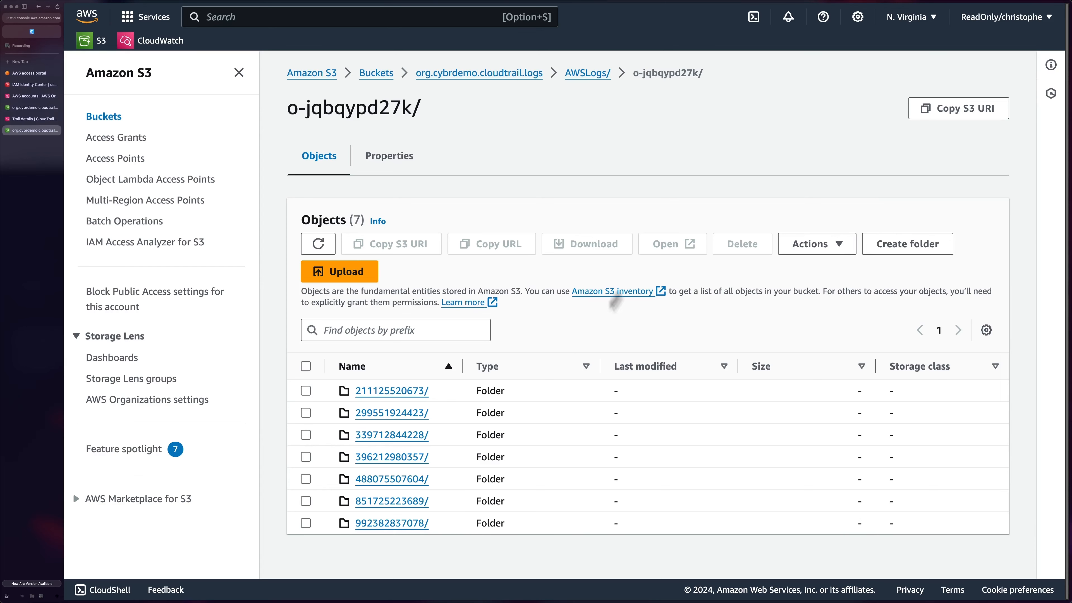
pyautogui.click(587, 73)
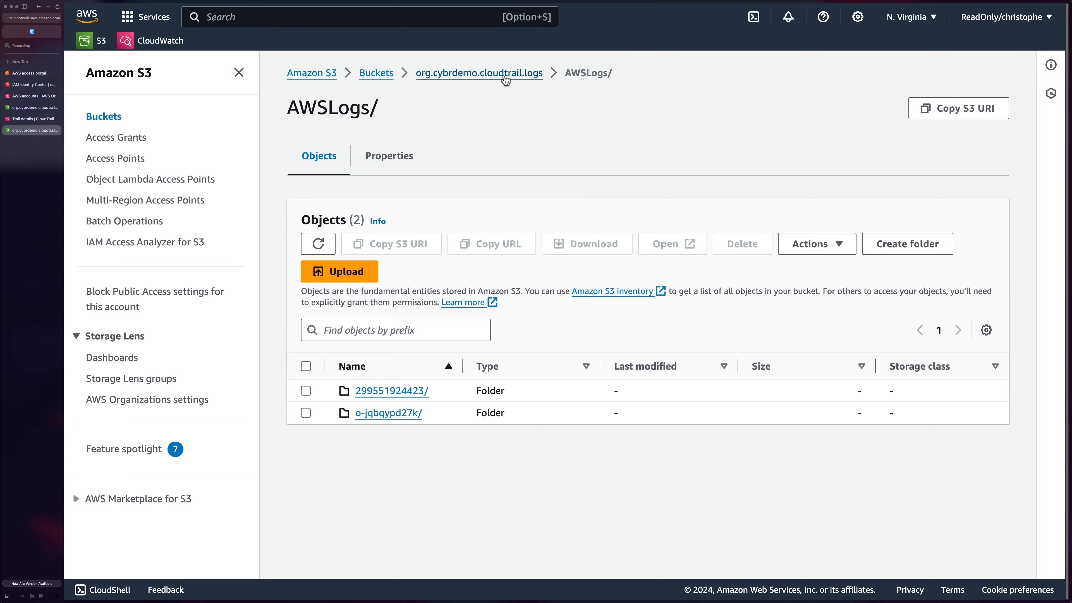
pyautogui.click(519, 76)
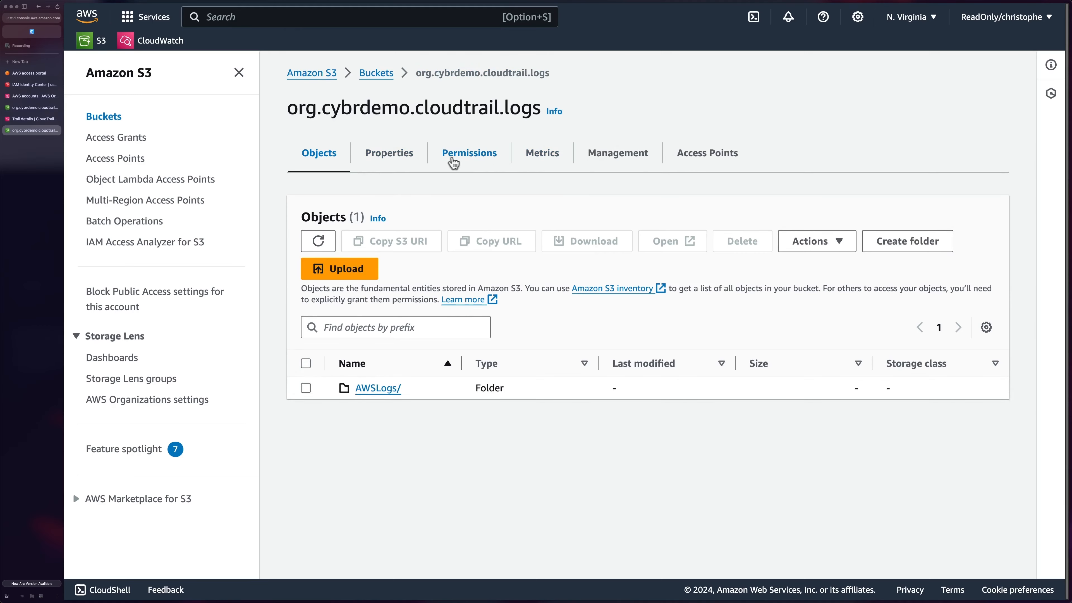
# Open the bucket's permissions and examine the bucket policy's s3:GetBucketAcl statement, highlighting its aws:SourceArn trail ARN and its bucket resource
pyautogui.click(454, 163)
pyautogui.scroll(-5, 591, 295)
pyautogui.scroll(-5, 683, 311)
pyautogui.scroll(-4, 904, 364)
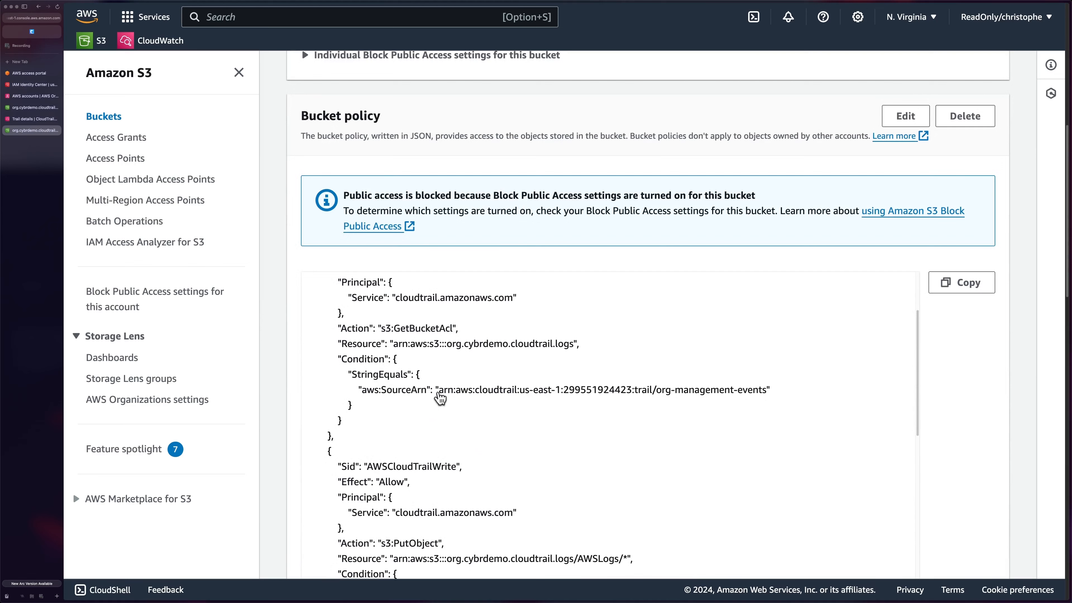
pyautogui.click(441, 398)
pyautogui.moveTo(761, 386); pyautogui.dragTo(475, 386)
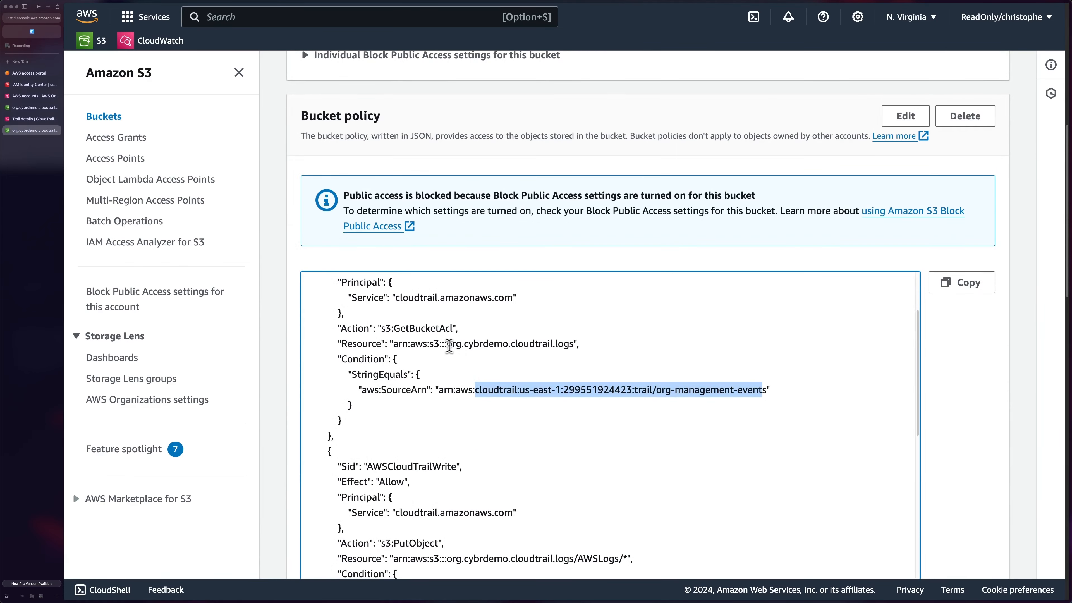
pyautogui.moveTo(446, 344); pyautogui.dragTo(573, 346)
# Examine the AWSCloudTrailWrite and AWSCloudTrailOrganizationWrite statements through to the end of the bucket policy
pyautogui.scroll(-5, 861, 384)
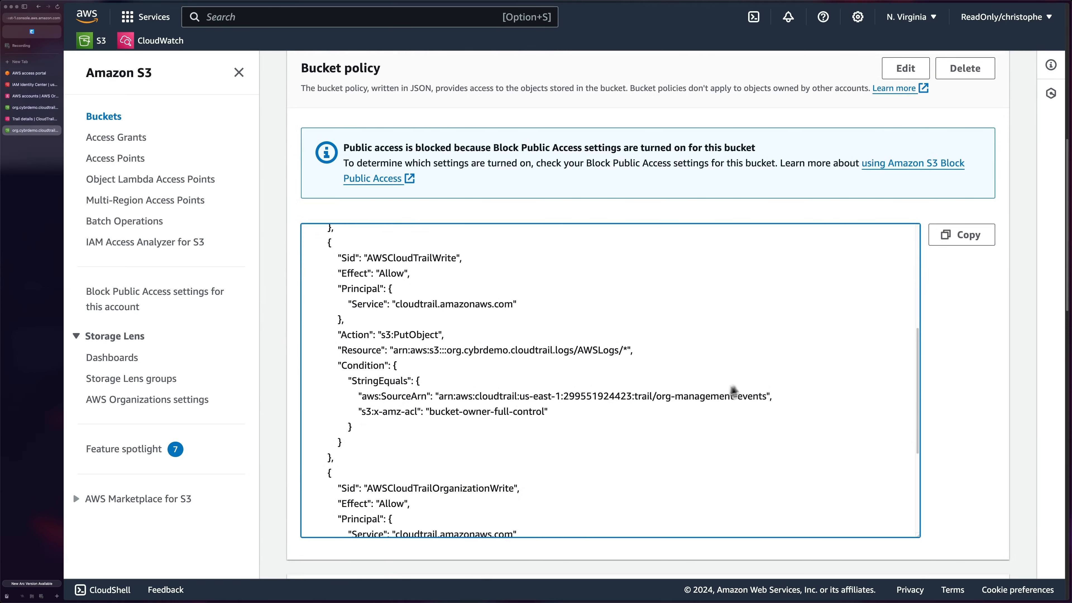
pyautogui.scroll(-3, 753, 385)
pyautogui.scroll(-3, 758, 383)
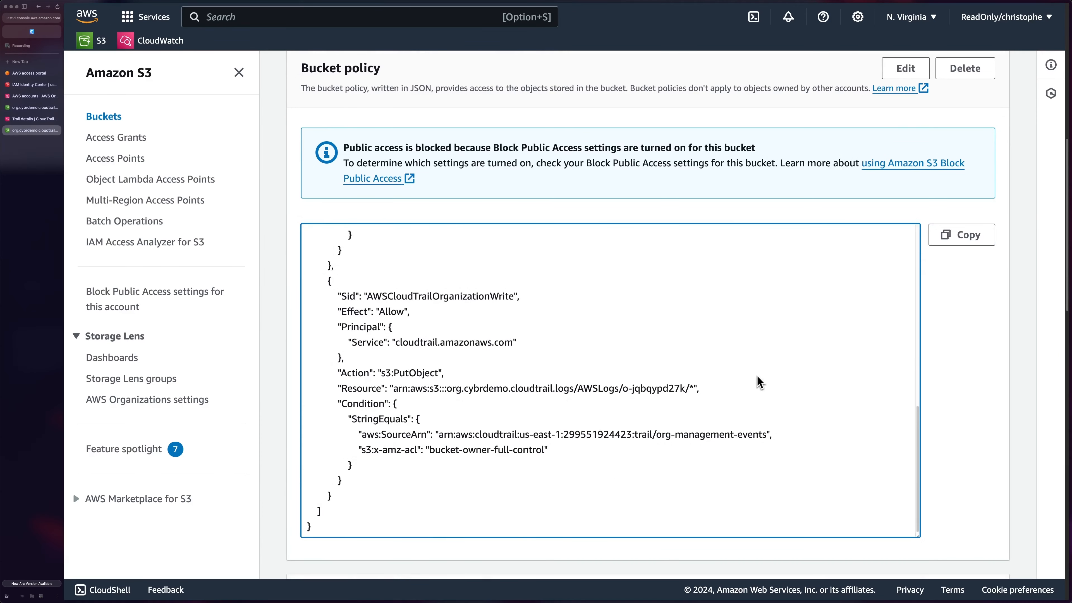